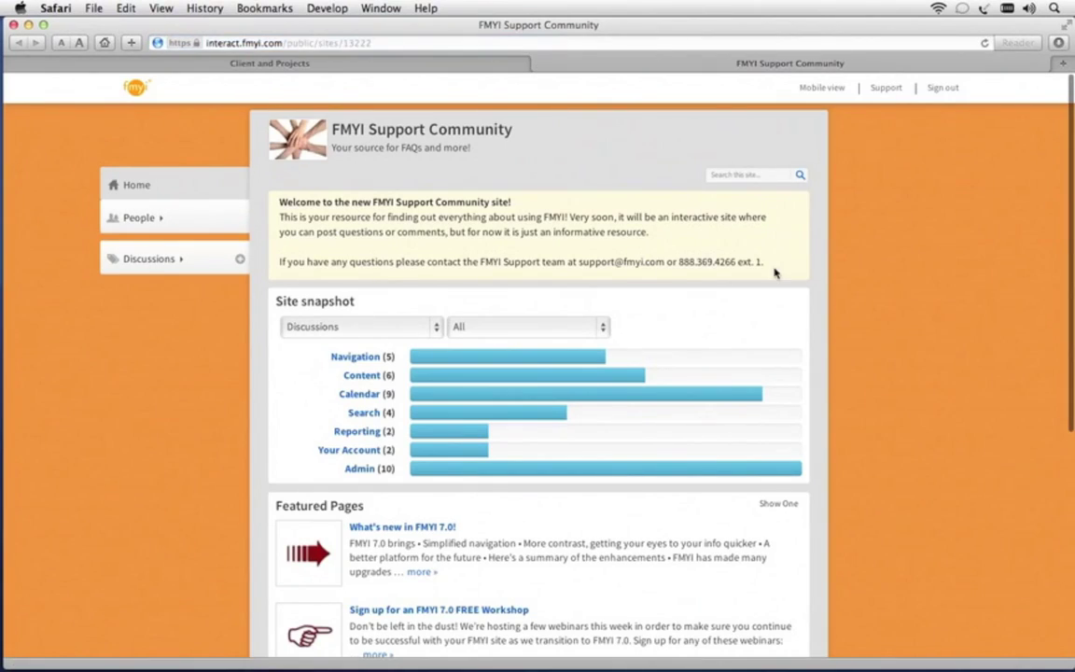
# Step: Highlight the support team's contact details in the FMYI Support Community welcome notice, and clear the selection
pyautogui.moveTo(773, 271); pyautogui.dragTo(505, 262)
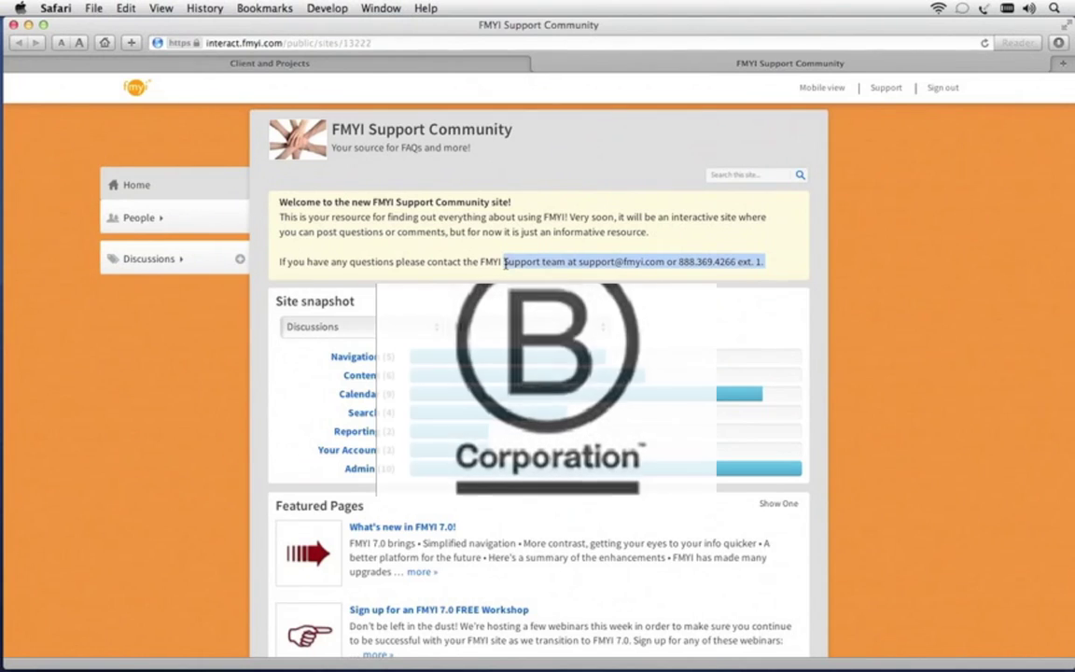
pyautogui.click(833, 198)
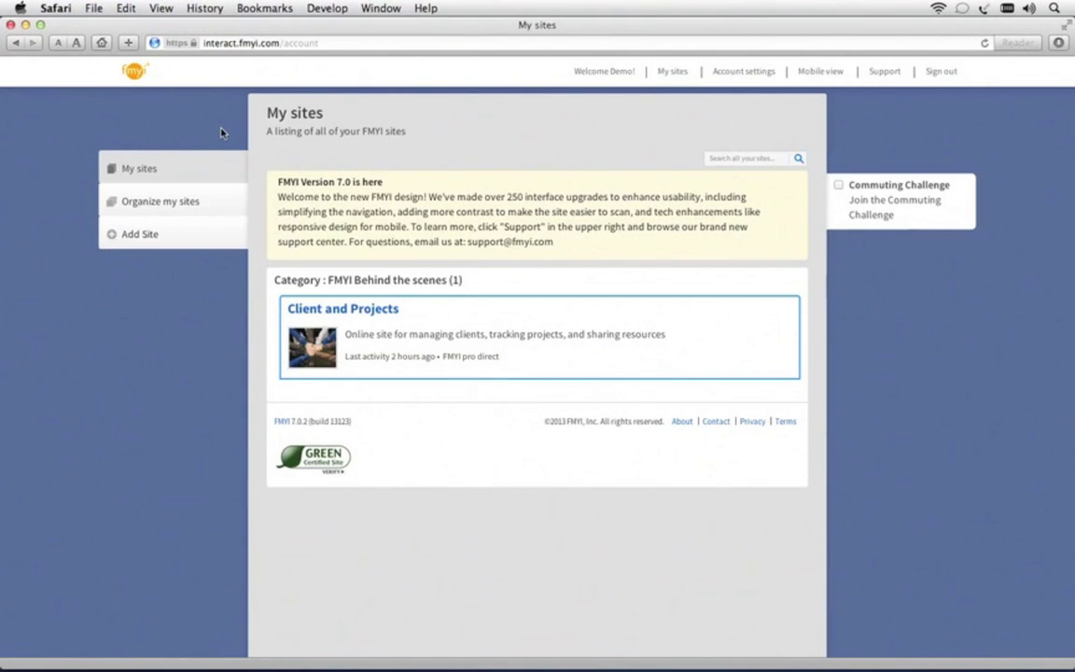
# Step: Look over the form for adding a site, and preview the Commuting Challenge options on the My sites page
pyautogui.click(141, 238)
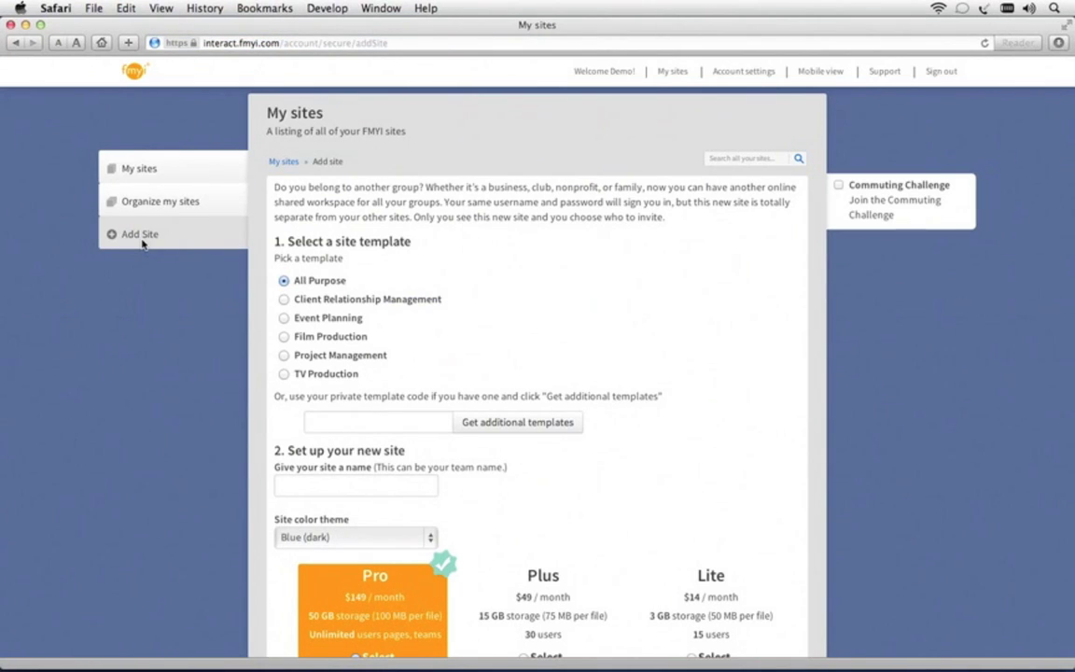
pyautogui.click(145, 170)
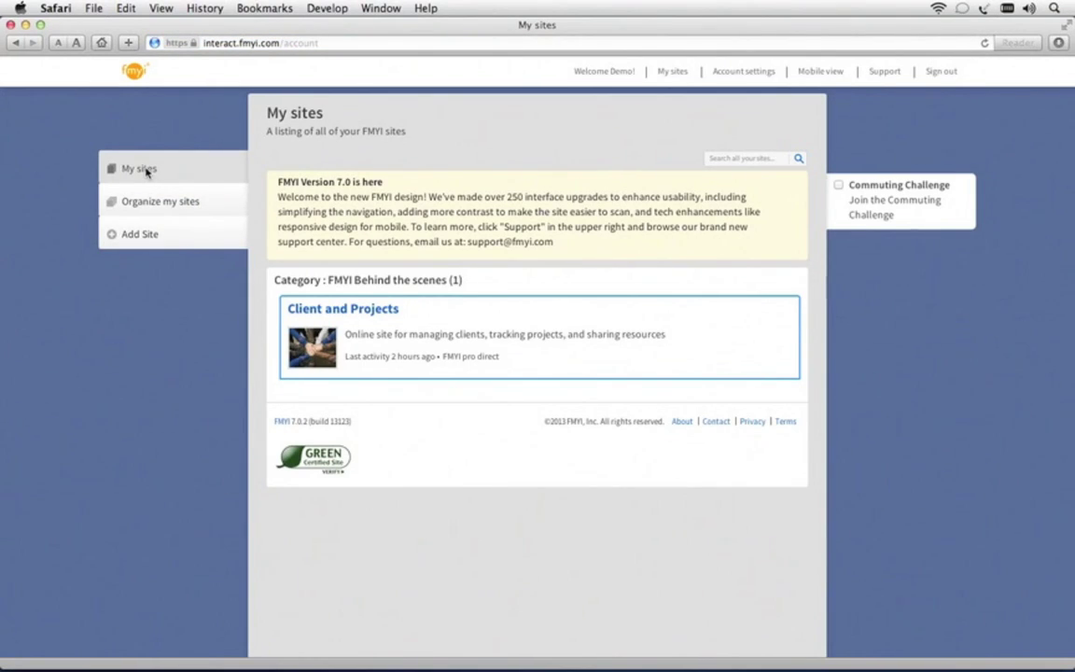
pyautogui.click(837, 184)
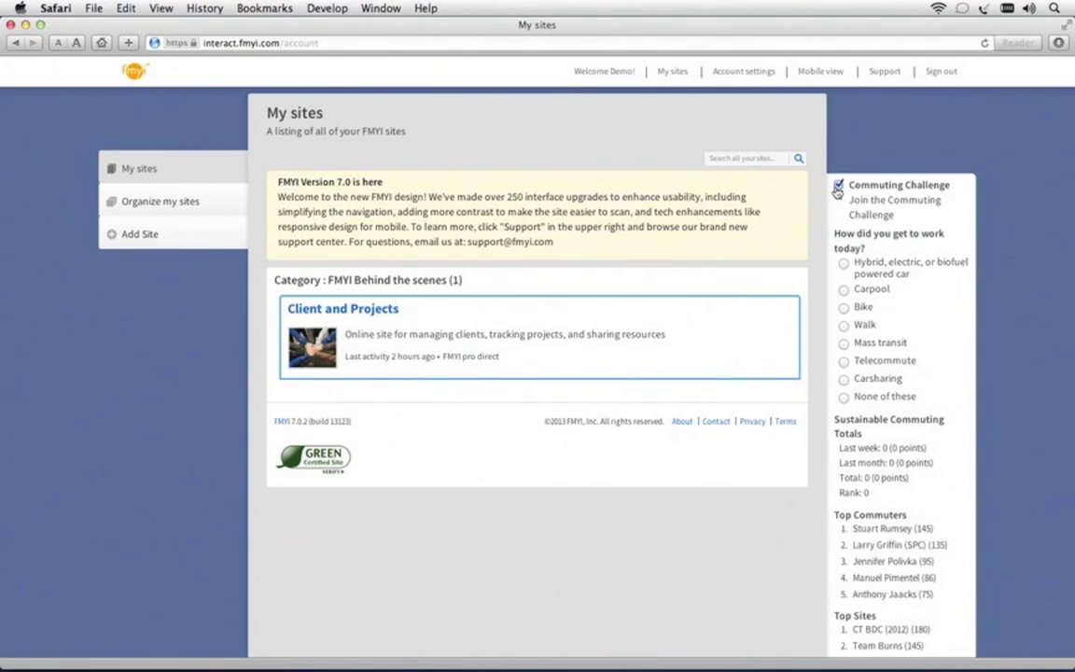
pyautogui.click(837, 187)
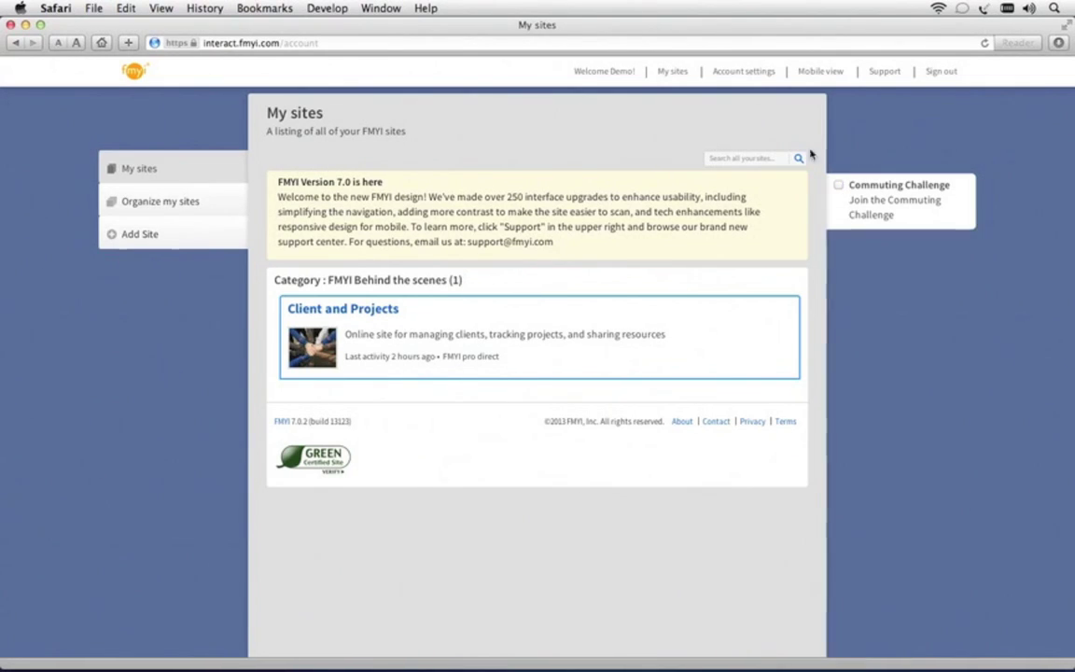
# Step: Review the social network sign-in options in the account settings, and return to the My sites list
pyautogui.click(751, 74)
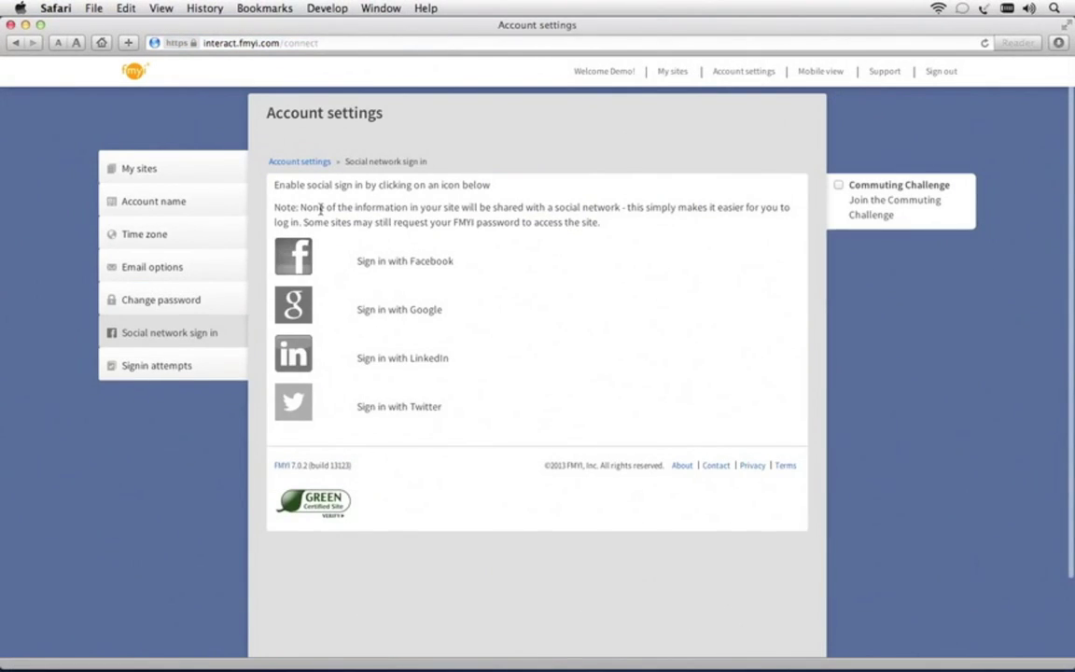
pyautogui.moveTo(300, 207); pyautogui.dragTo(456, 207)
pyautogui.click(285, 204)
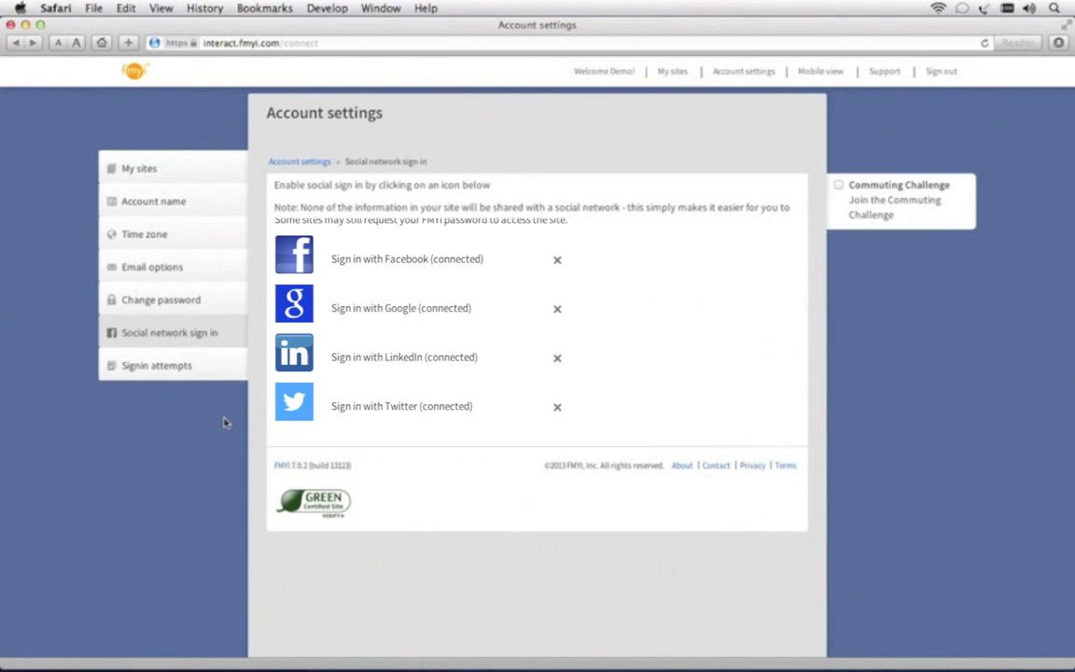
pyautogui.click(142, 166)
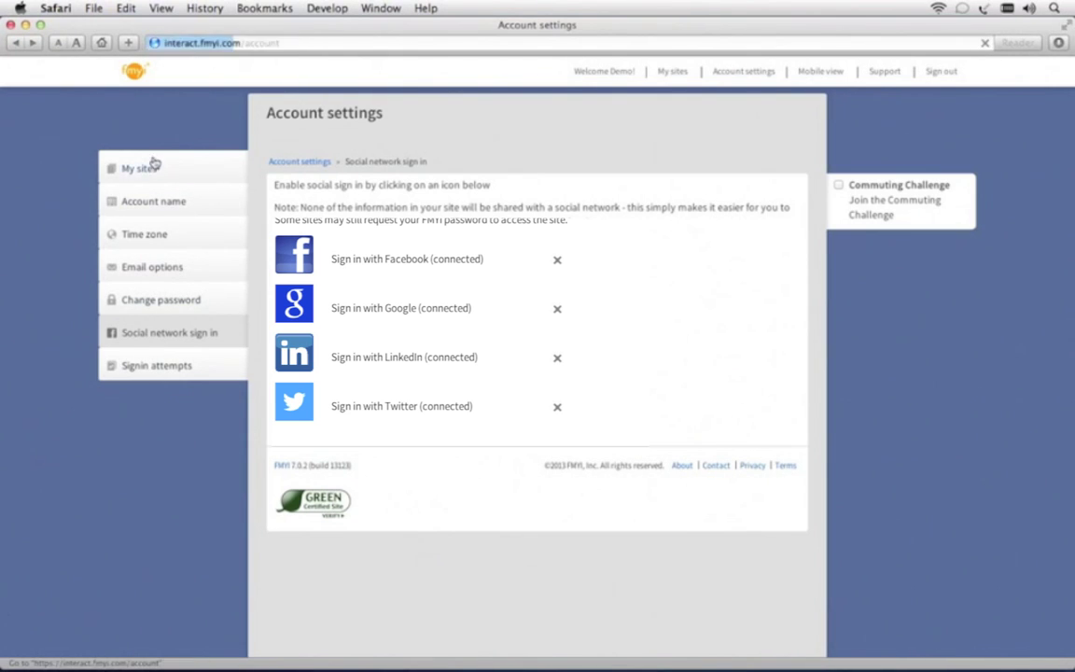
# Step: Open the Client and Projects site and view its Site snapshot by Client Status and by Project Status
pyautogui.click(308, 310)
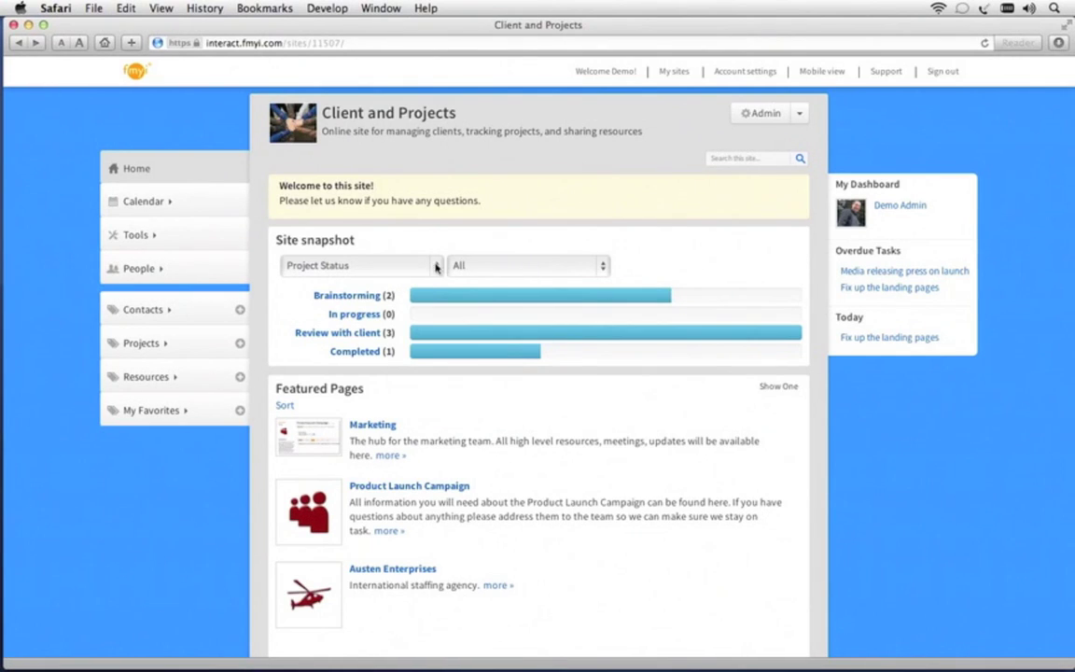
pyautogui.click(437, 267)
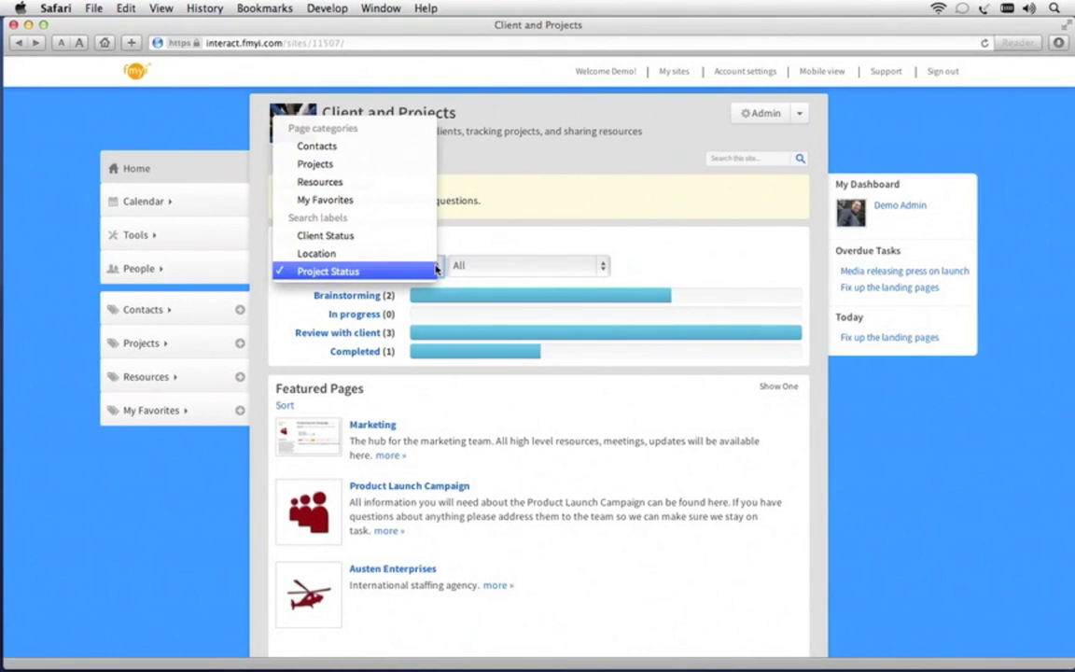
pyautogui.click(410, 237)
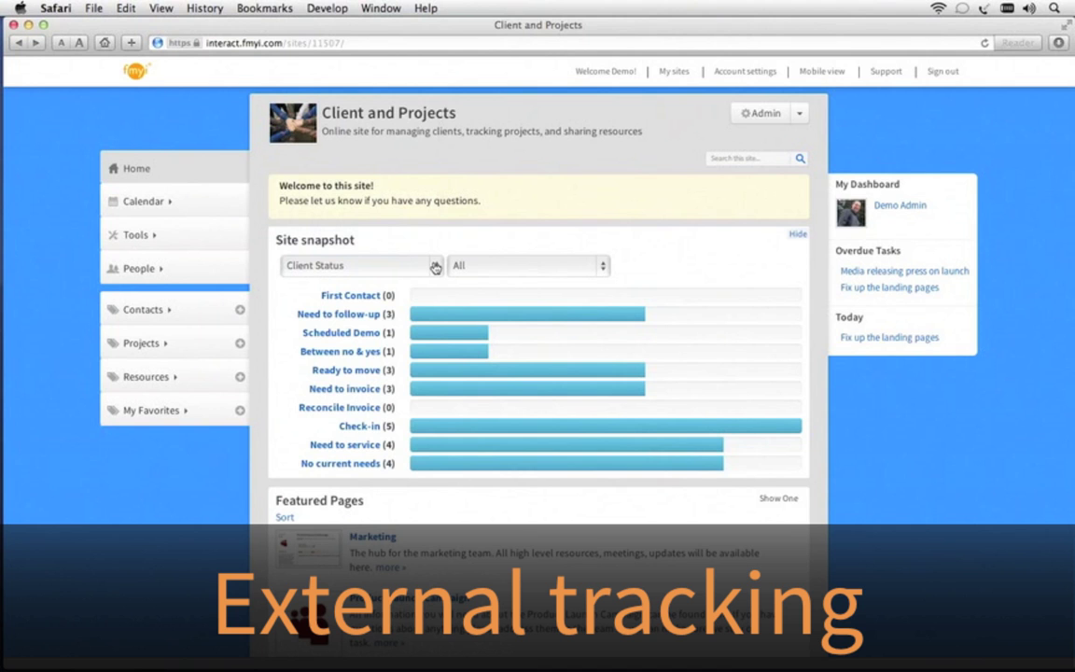
pyautogui.click(434, 268)
pyautogui.click(421, 309)
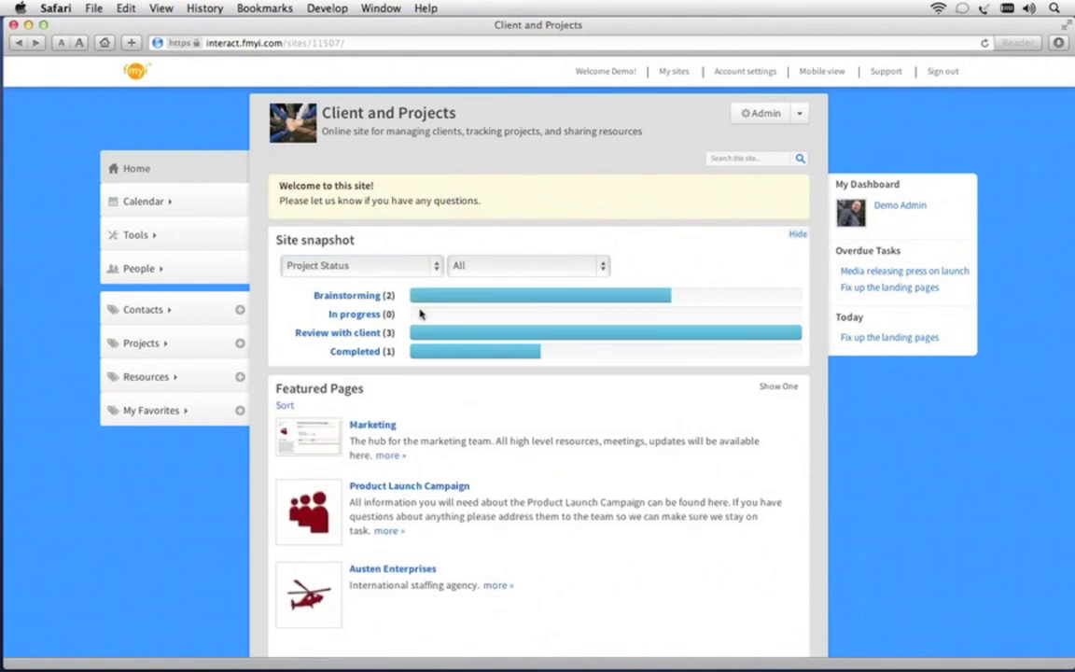
# Step: Show the Featured Pages one at a time, page through them, and switch back to showing all of them
pyautogui.scroll(-5, 420, 314)
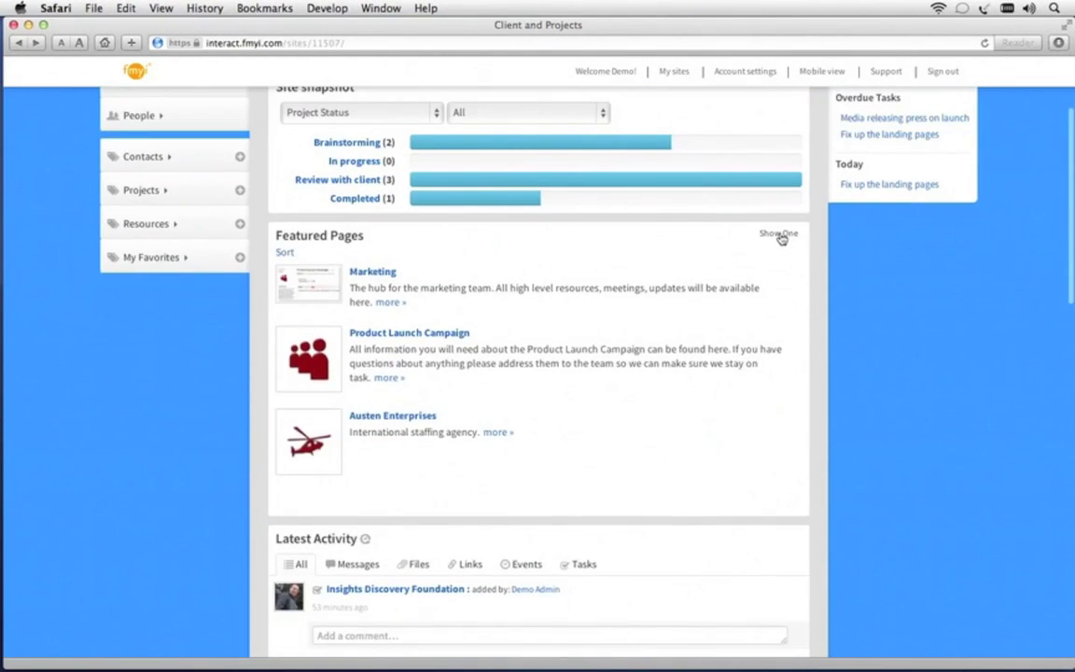
pyautogui.click(779, 235)
pyautogui.click(791, 338)
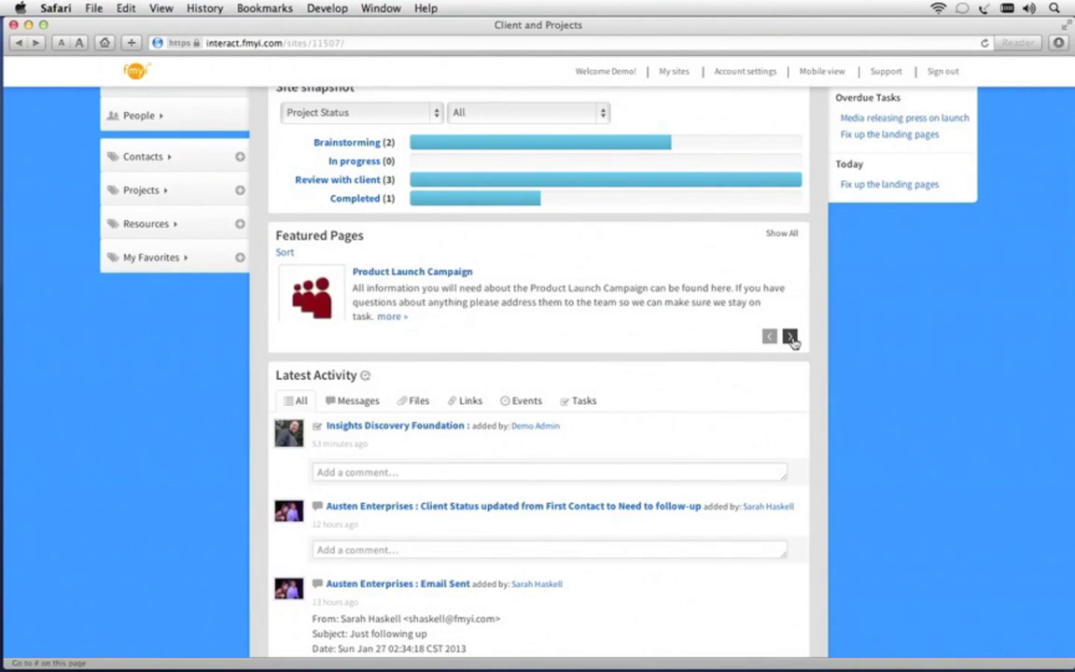
pyautogui.click(790, 338)
pyautogui.click(781, 233)
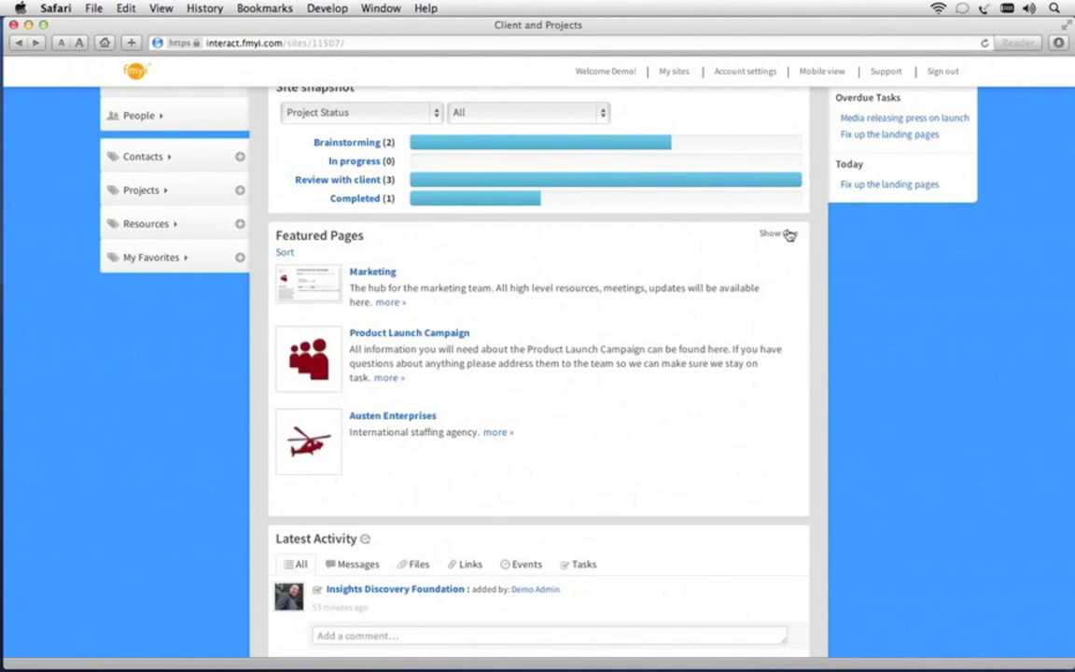
# Step: Turn on sorting for the Featured Pages and try moving the Marketing page within the list
pyautogui.click(284, 252)
pyautogui.scroll(-1, 327, 271)
pyautogui.moveTo(328, 271)
pyautogui.mouseDown()
pyautogui.moveTo(331, 360)
pyautogui.moveTo(339, 279)
pyautogui.mouseUp()
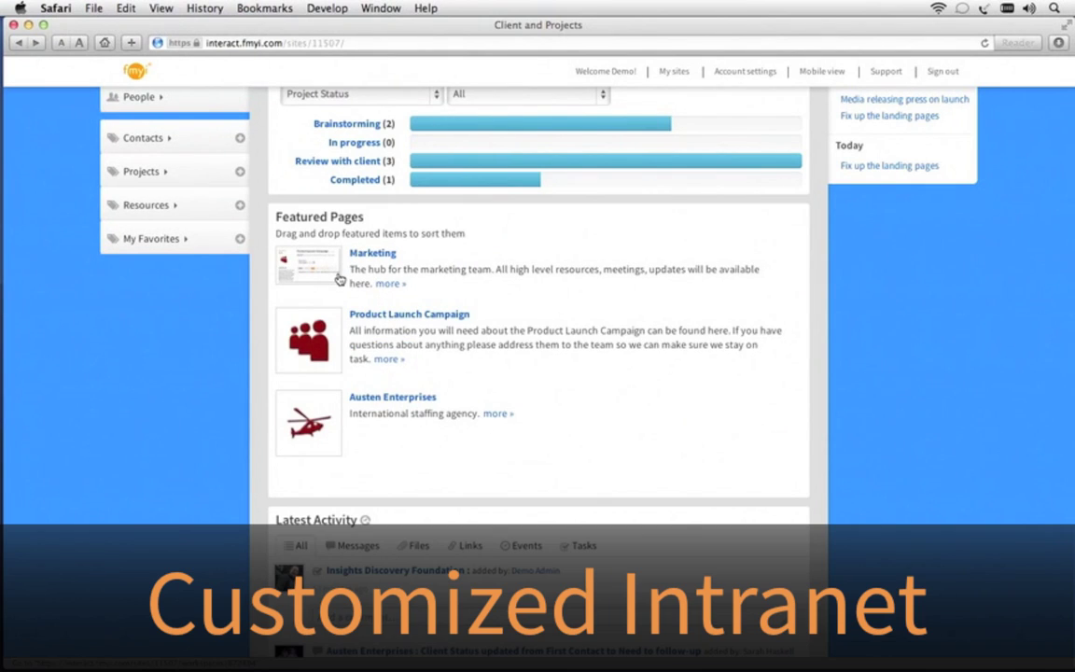
# Step: Review the site's Latest Activity feed, open the Austen Enterprises page and highlight its title
pyautogui.scroll(-8, 339, 278)
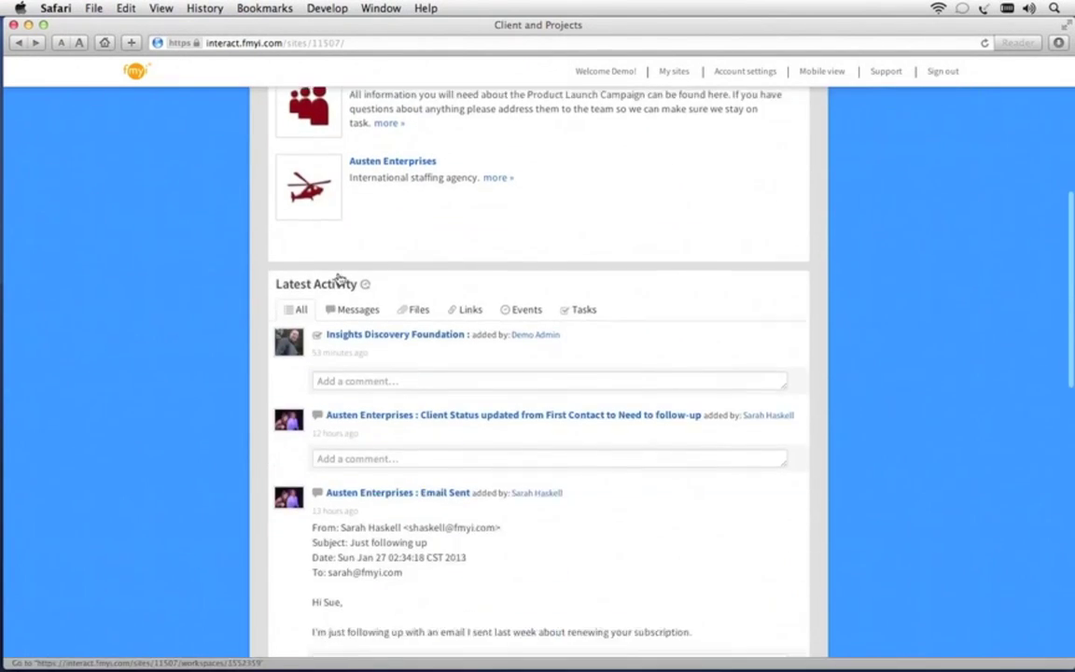
pyautogui.scroll(-1, 339, 279)
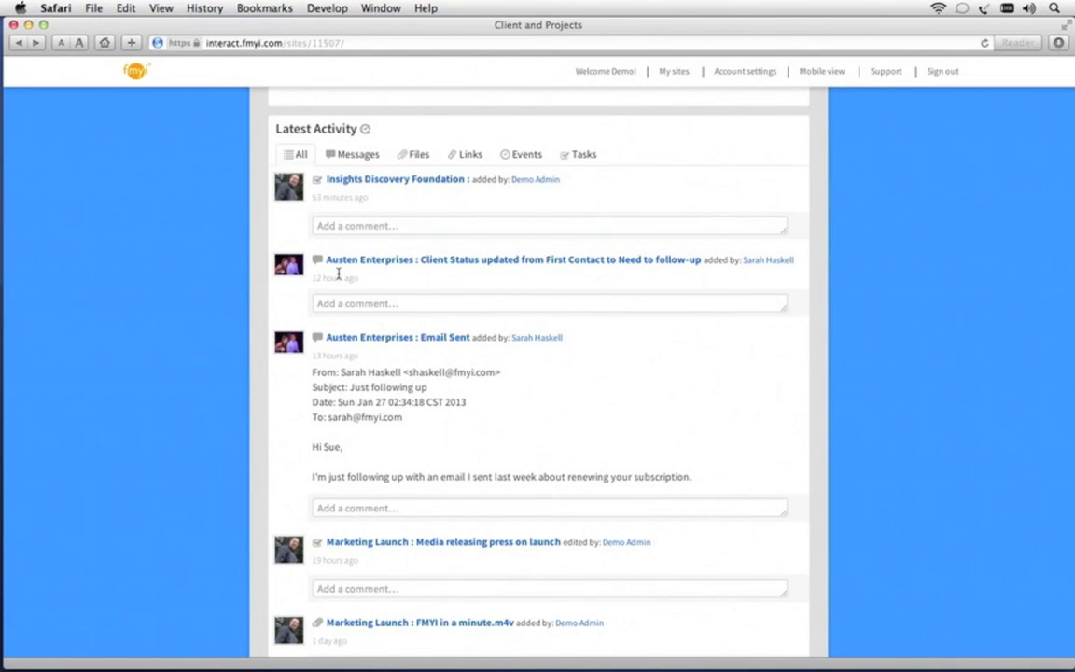
pyautogui.click(381, 228)
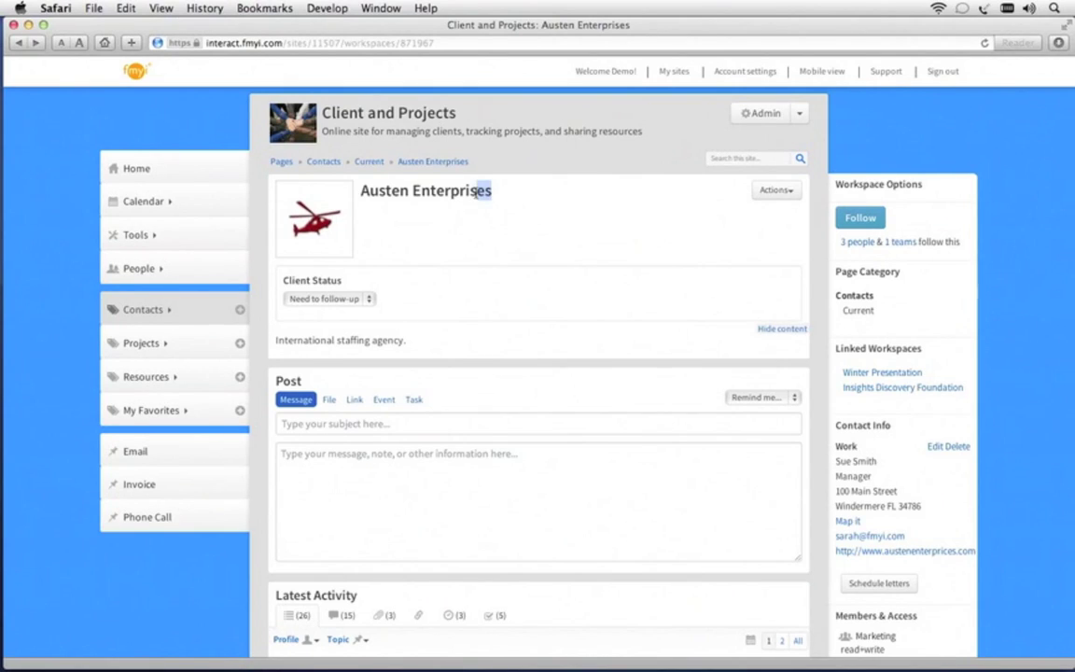
pyautogui.moveTo(478, 191); pyautogui.dragTo(362, 187)
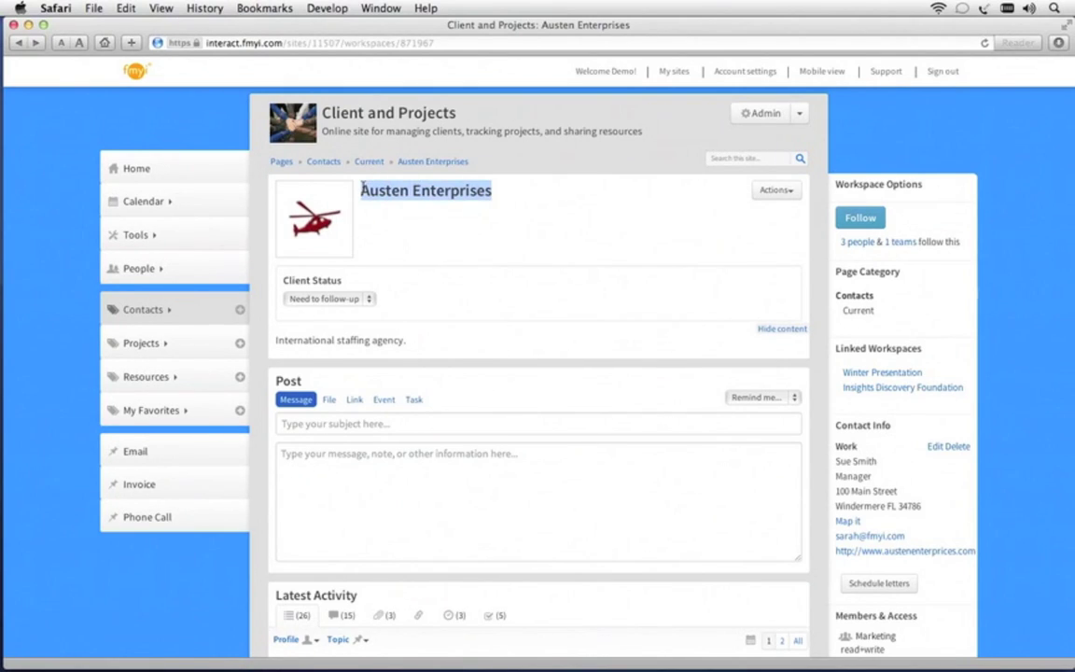
pyautogui.click(362, 187)
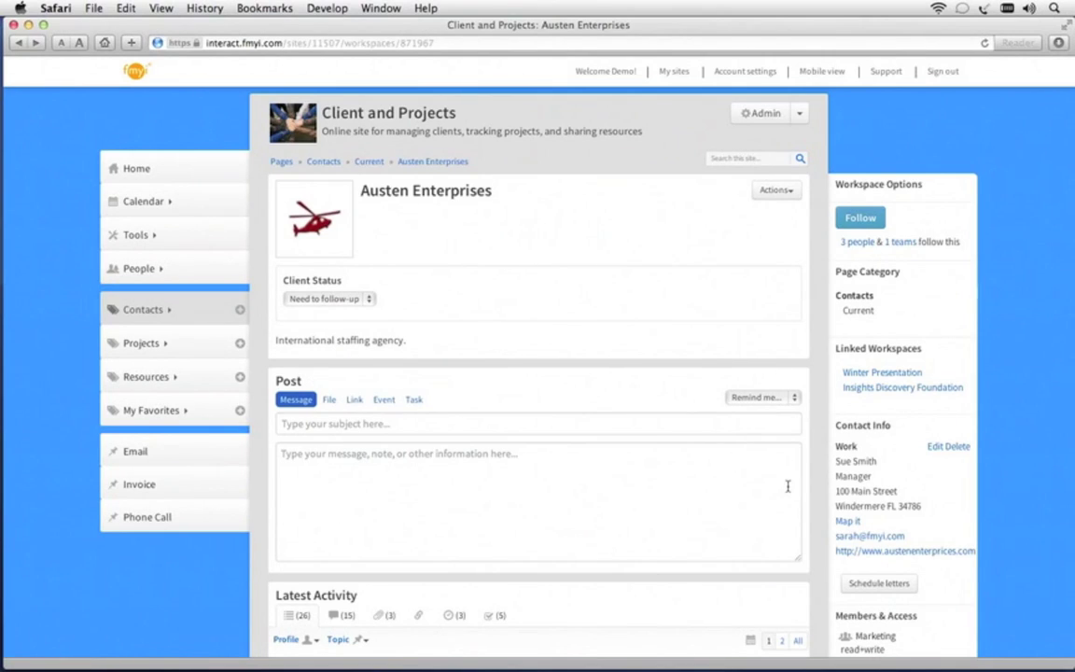
# Step: Start a new message post on the Austen Enterprises page and assign it the Service Request topic
pyautogui.click(357, 426)
pyautogui.scroll(-5, 407, 432)
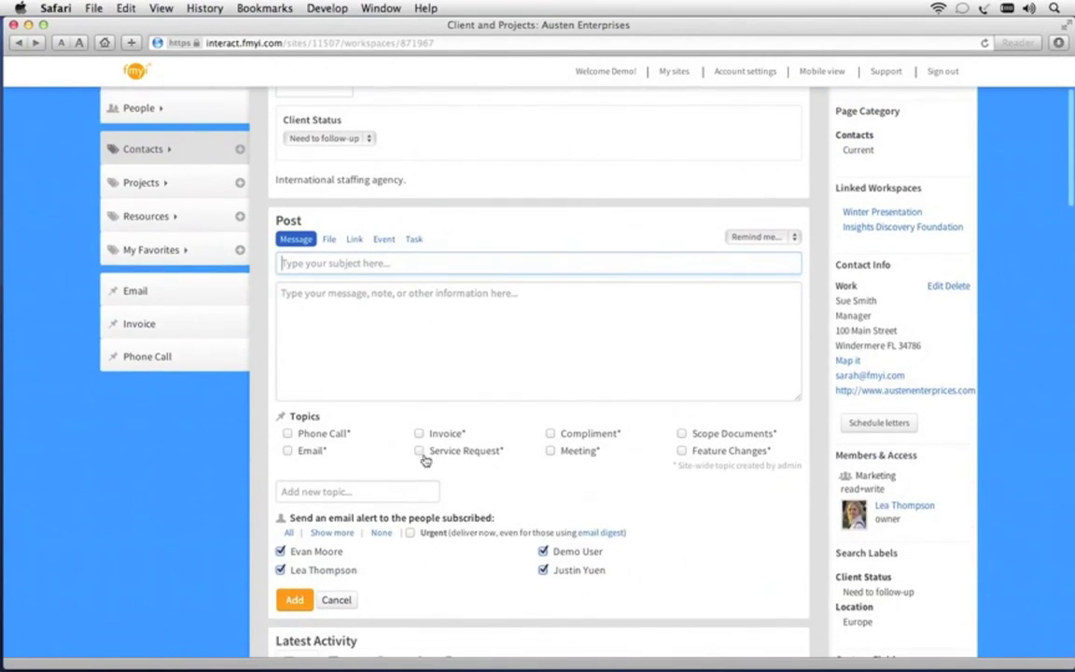
pyautogui.click(420, 451)
pyautogui.scroll(-5, 411, 438)
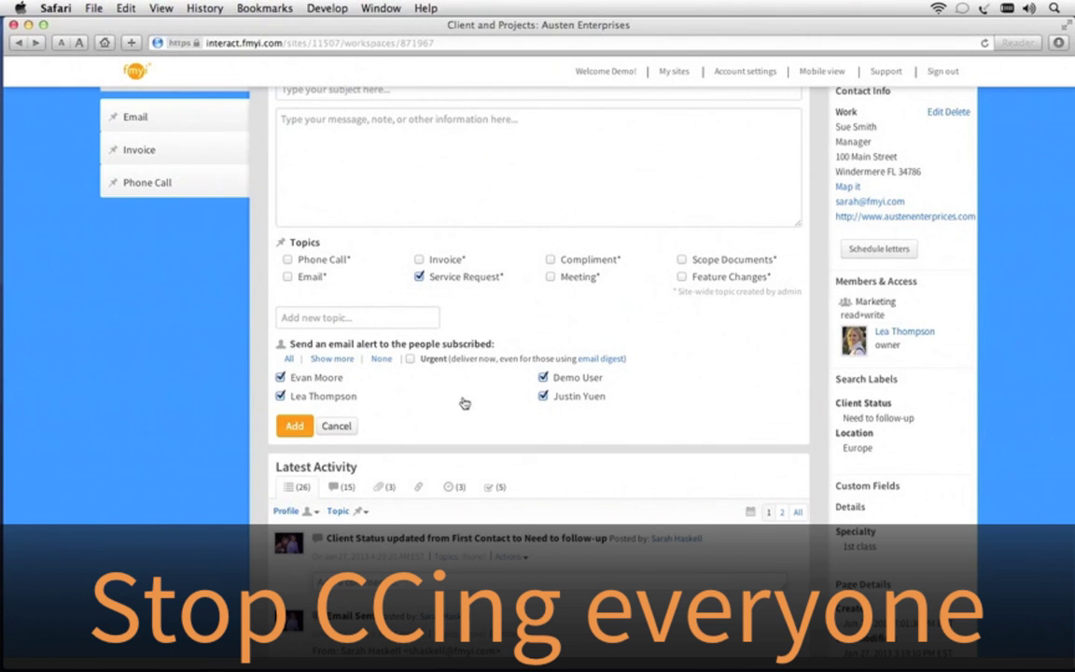
# Step: Limit the post's email alert to the first listed subscriber by deselecting the other three people
pyautogui.click(544, 396)
pyautogui.click(544, 378)
pyautogui.click(280, 396)
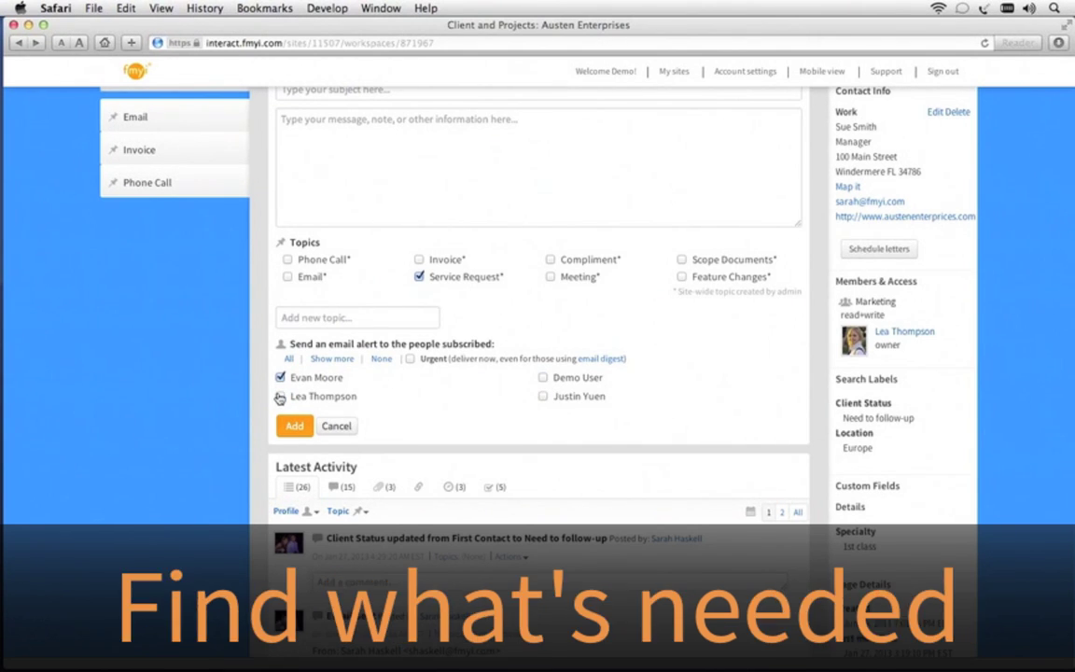
pyautogui.scroll(-5, 280, 397)
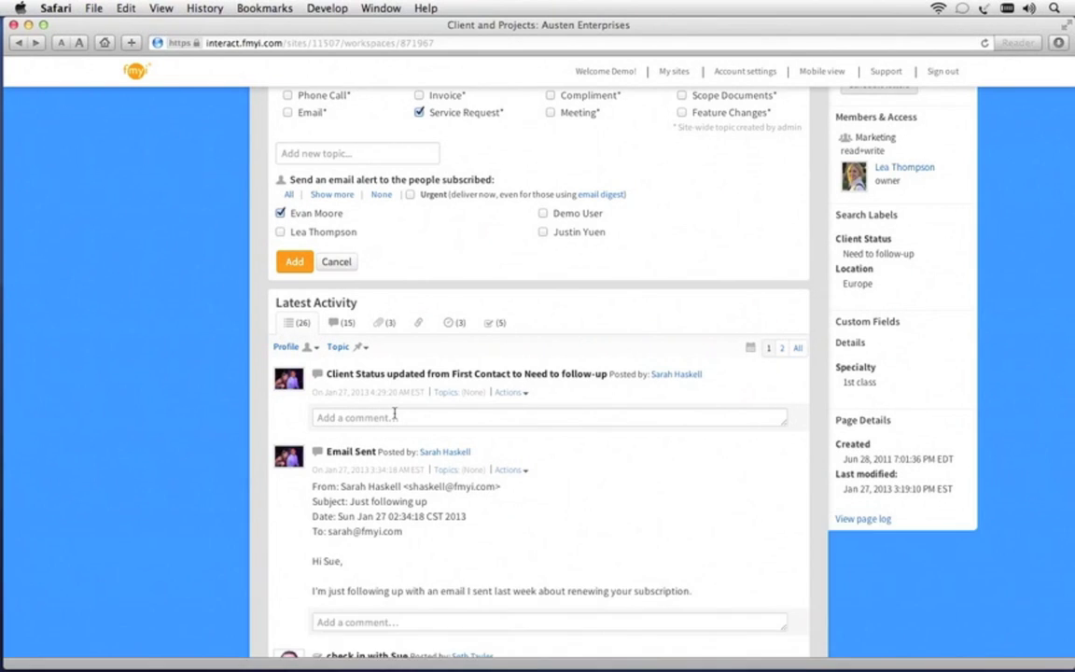
# Step: View the Austen Enterprises contact's address on a map, return to the page and follow the contact's email link
pyautogui.scroll(10, 395, 414)
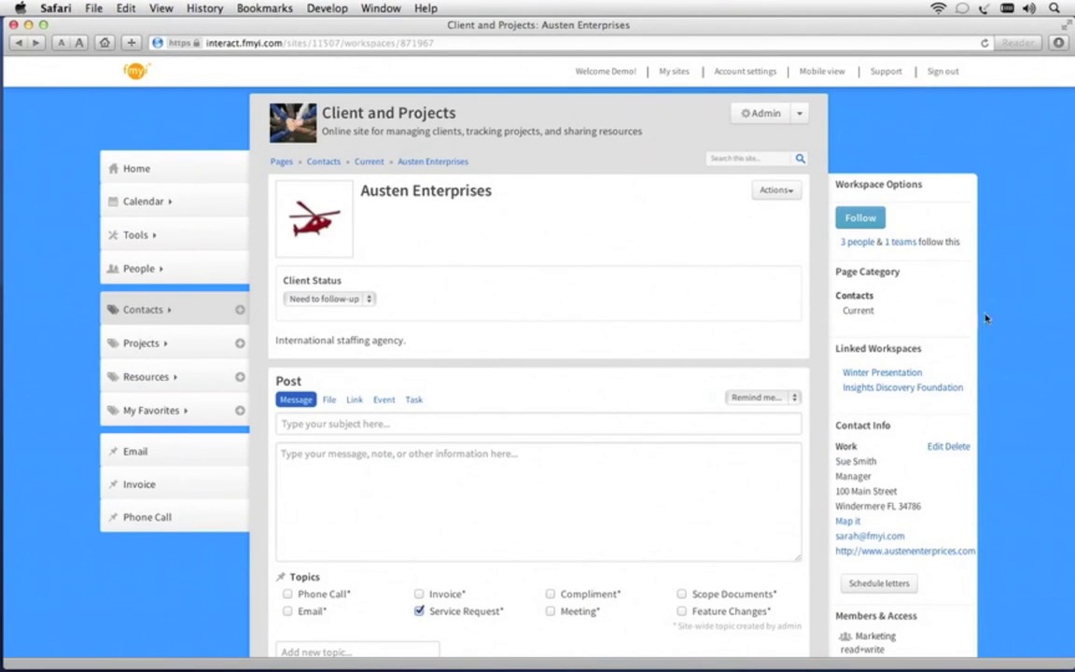
pyautogui.click(849, 525)
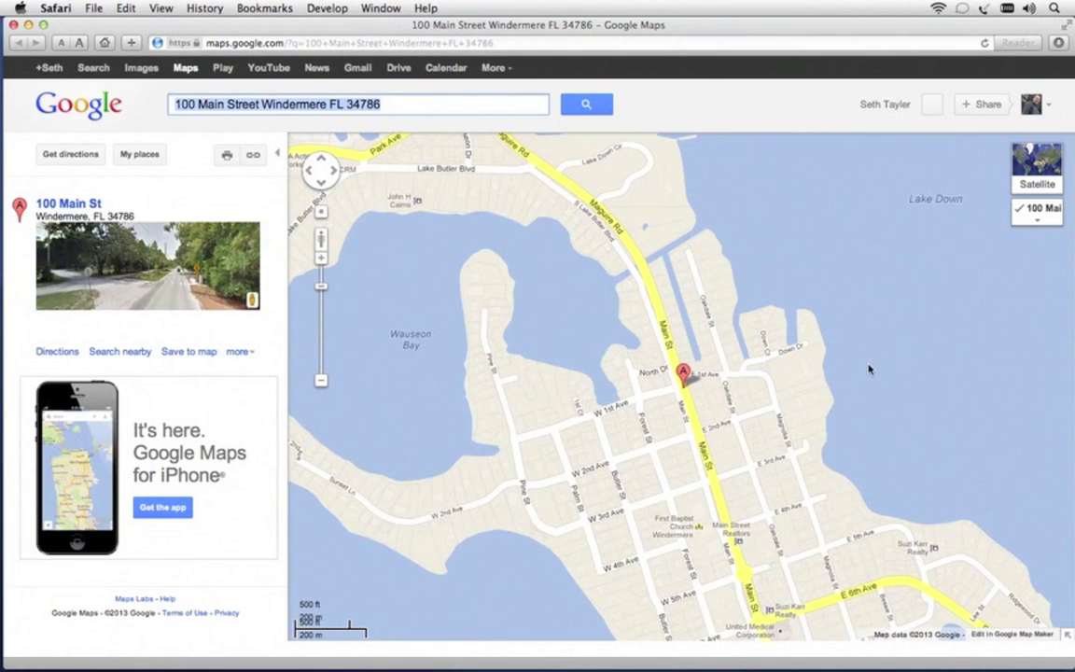
pyautogui.press('super+bracketleft')
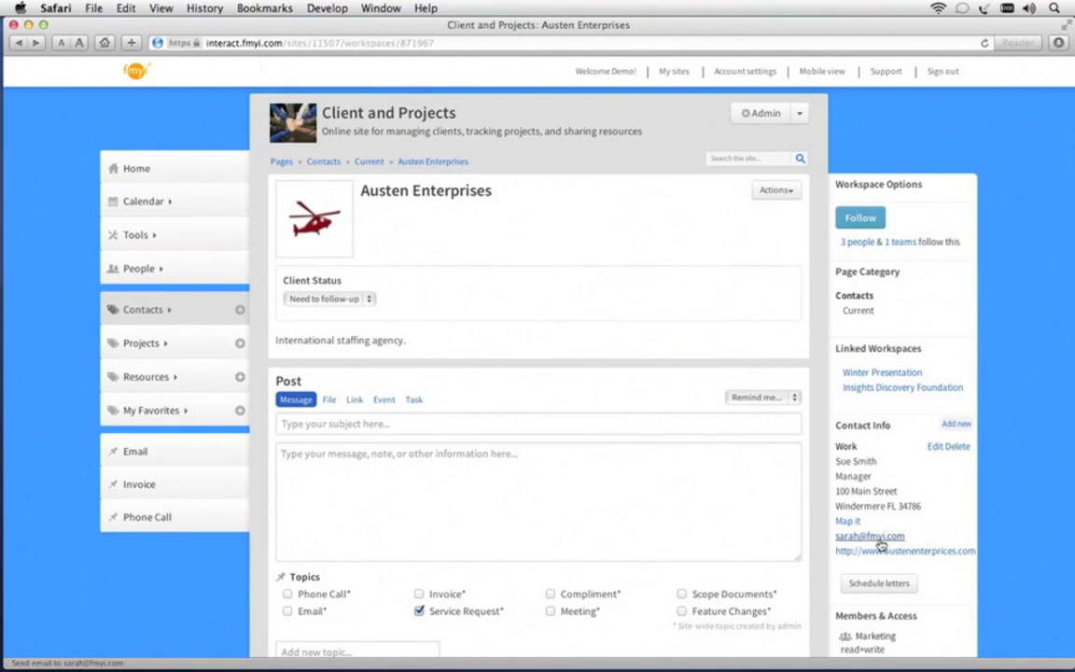
pyautogui.click(877, 539)
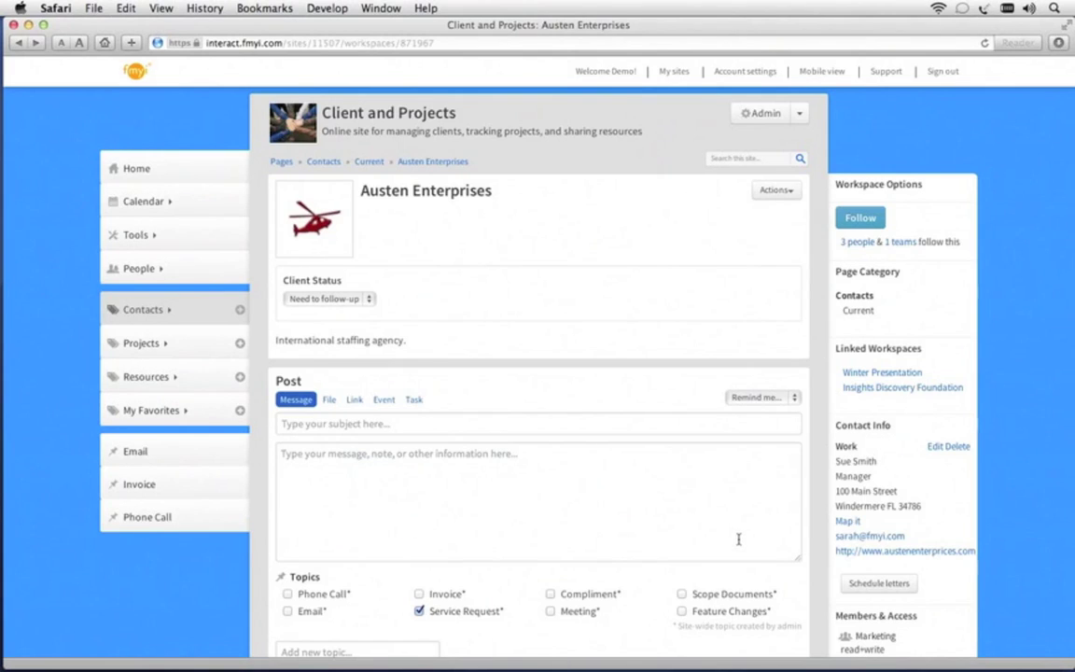
# Step: Examine the Members & Access section of the Austen Enterprises page, highlighting its heading
pyautogui.scroll(-3, 736, 539)
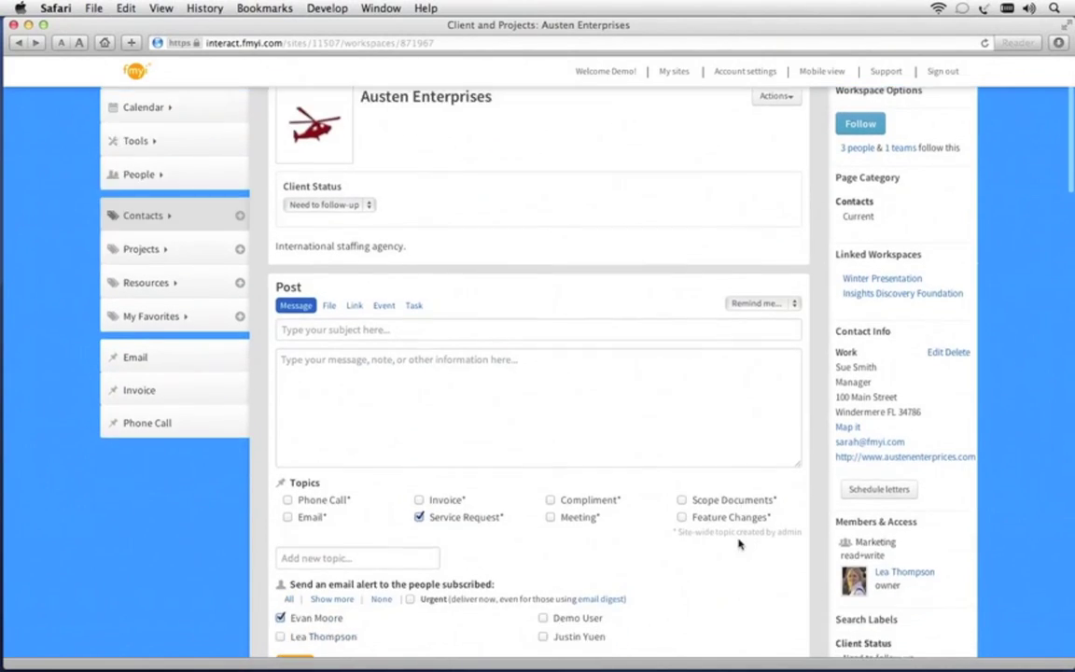
pyautogui.scroll(-3, 737, 543)
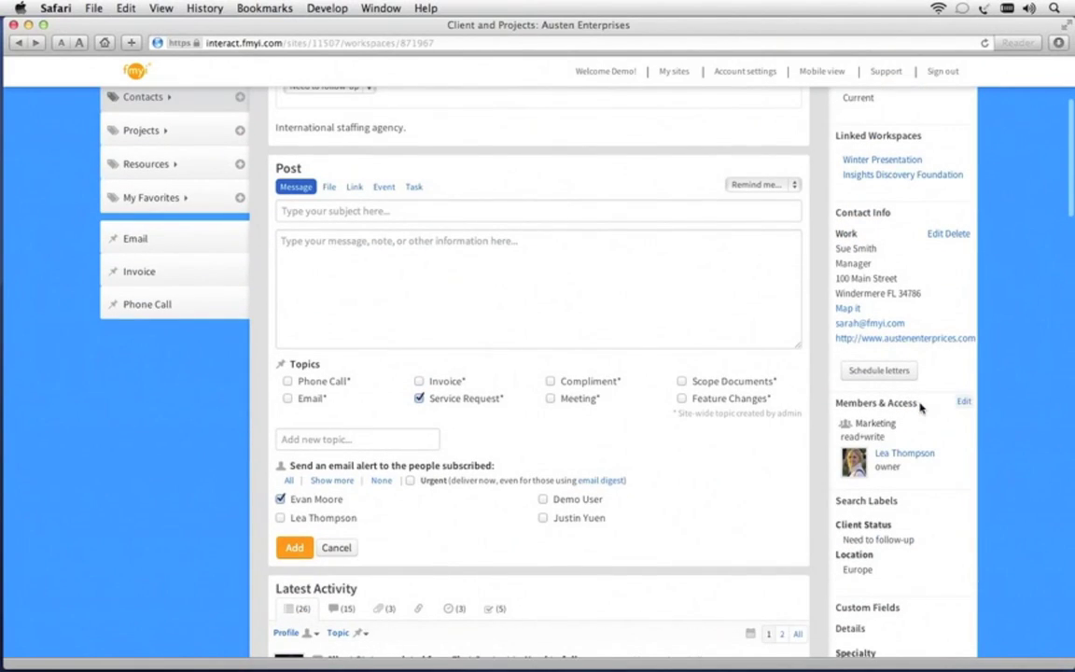
pyautogui.moveTo(919, 405); pyautogui.dragTo(837, 407)
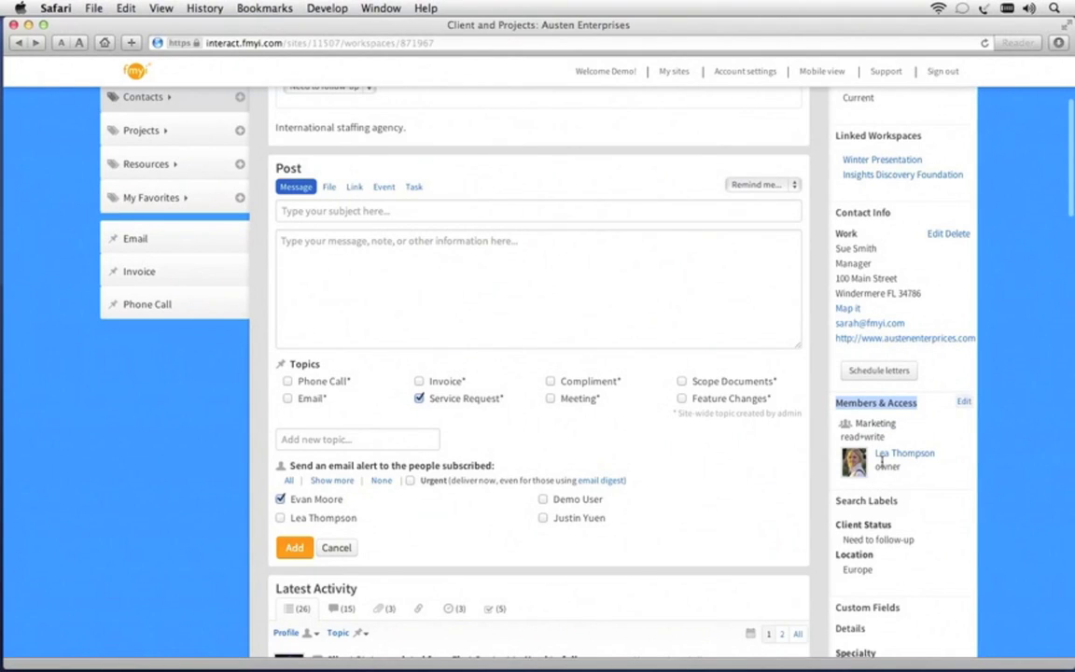
pyautogui.scroll(5, 882, 461)
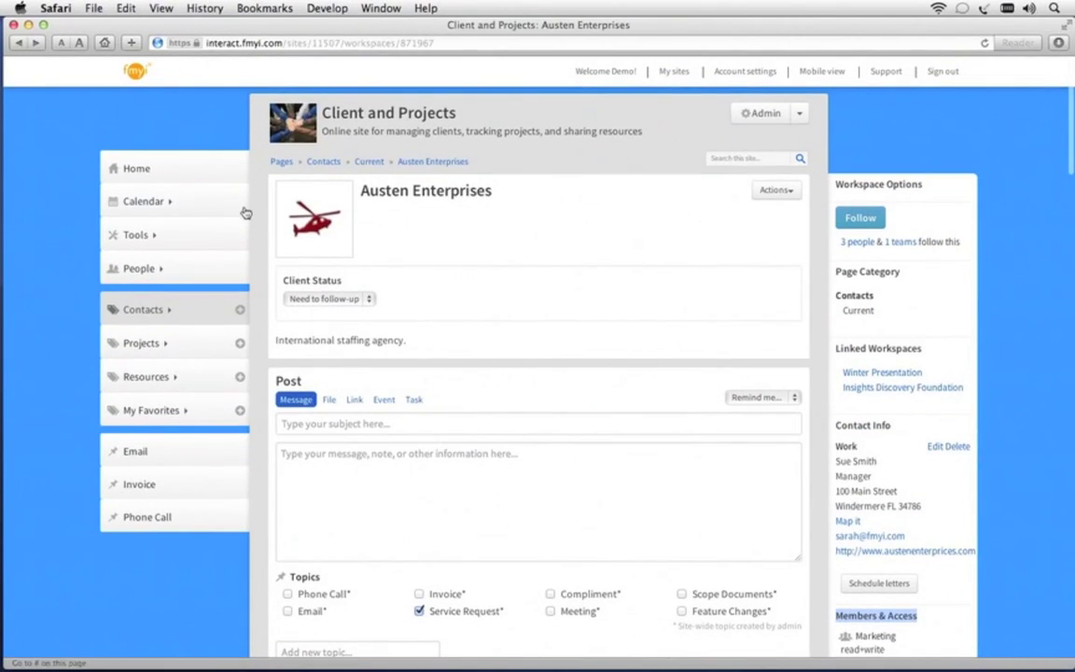
# Step: Open the Insights Discovery Foundation page from the active projects and view its Project Status options without choosing one
pyautogui.click(166, 343)
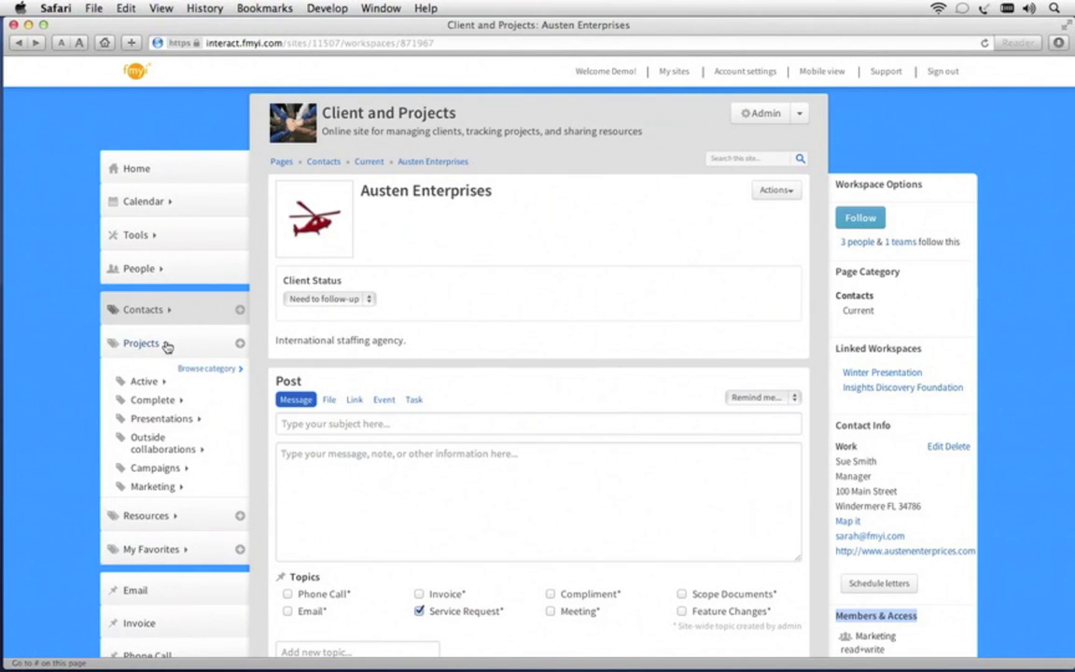
pyautogui.click(166, 397)
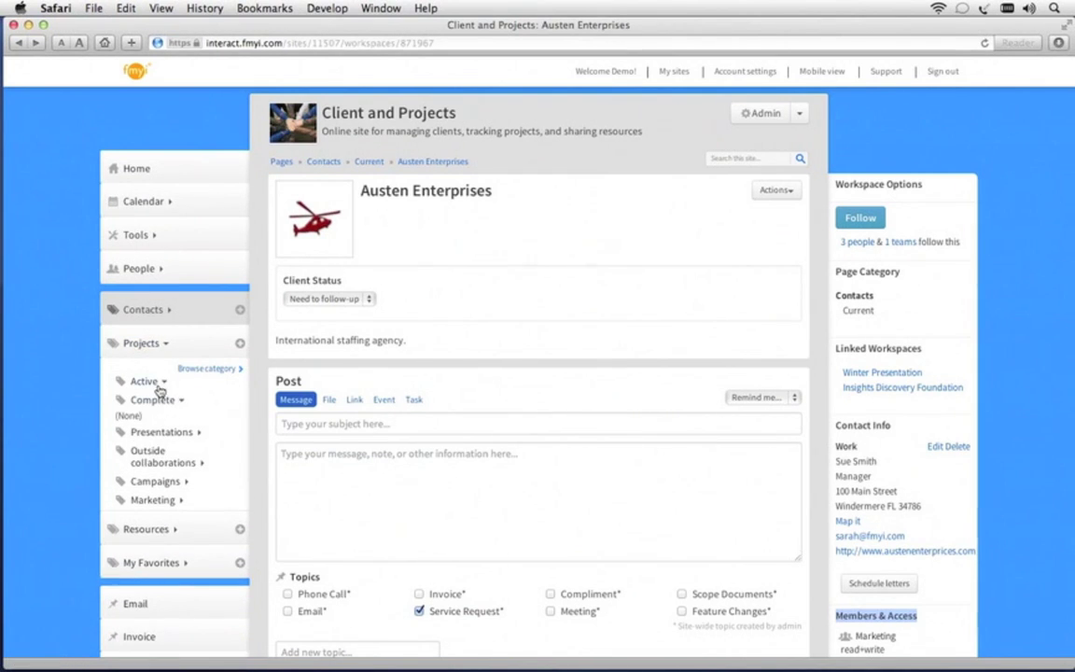
pyautogui.click(161, 385)
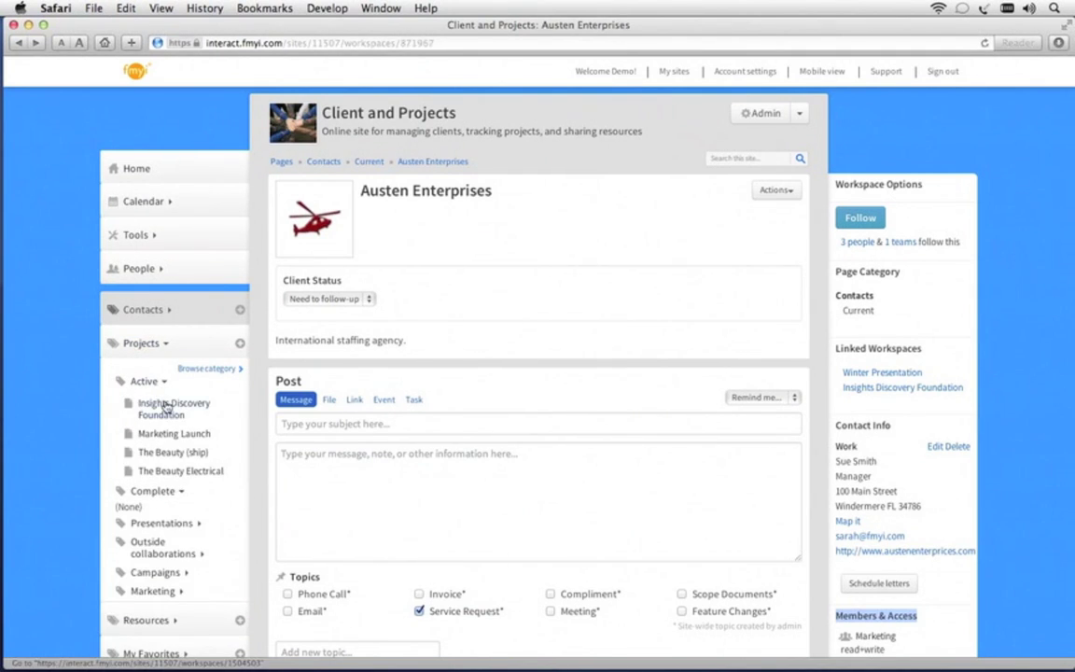
pyautogui.click(165, 407)
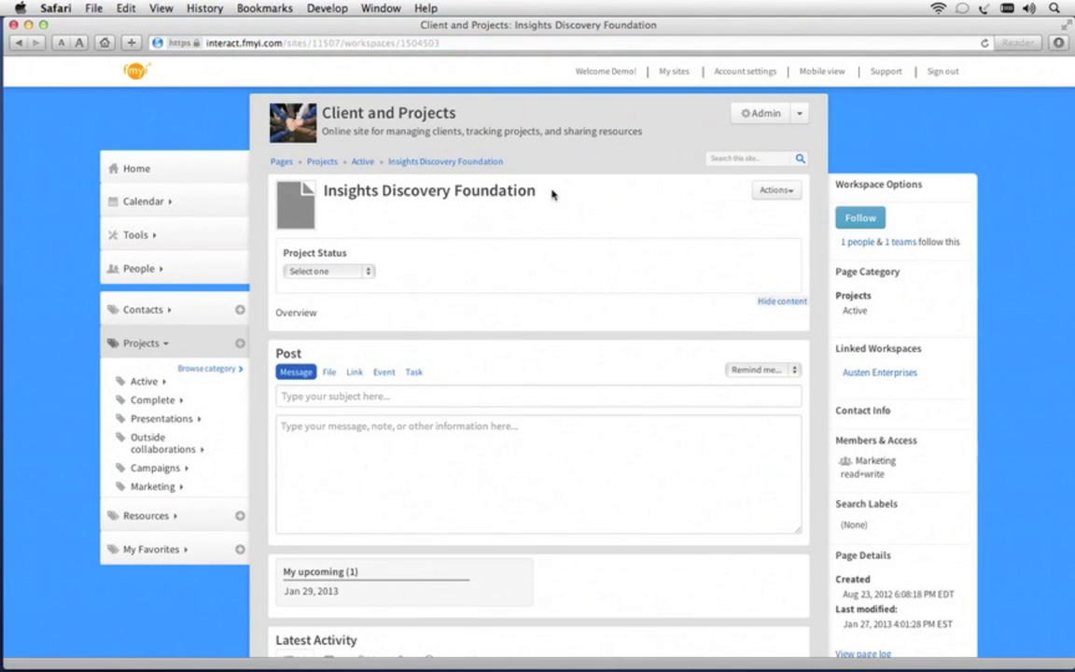
pyautogui.click(364, 274)
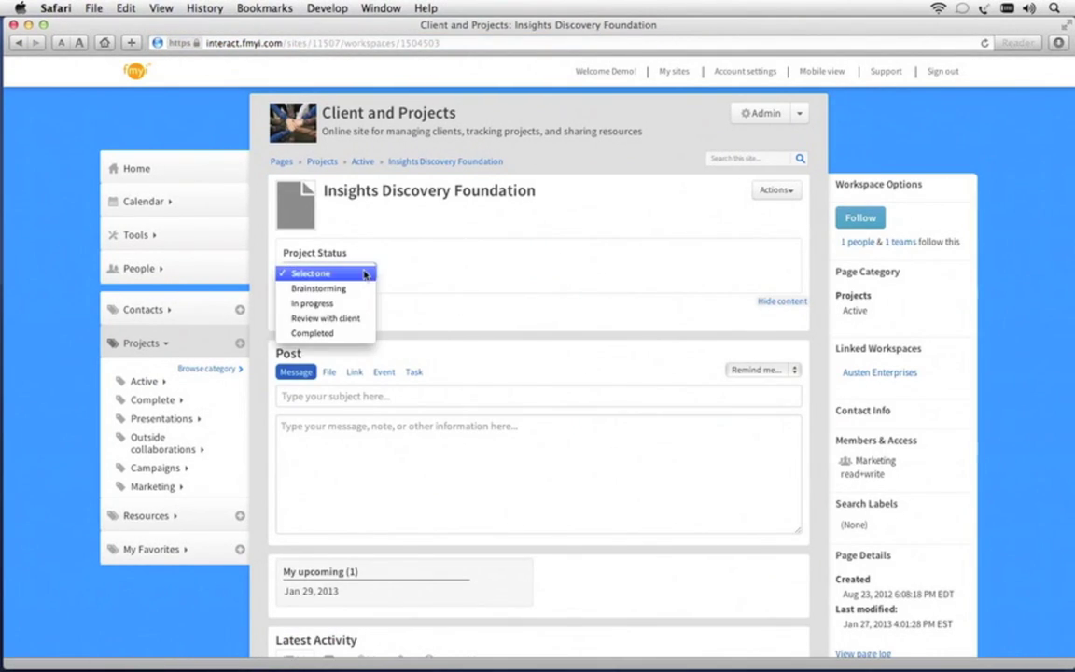
pyautogui.click(401, 240)
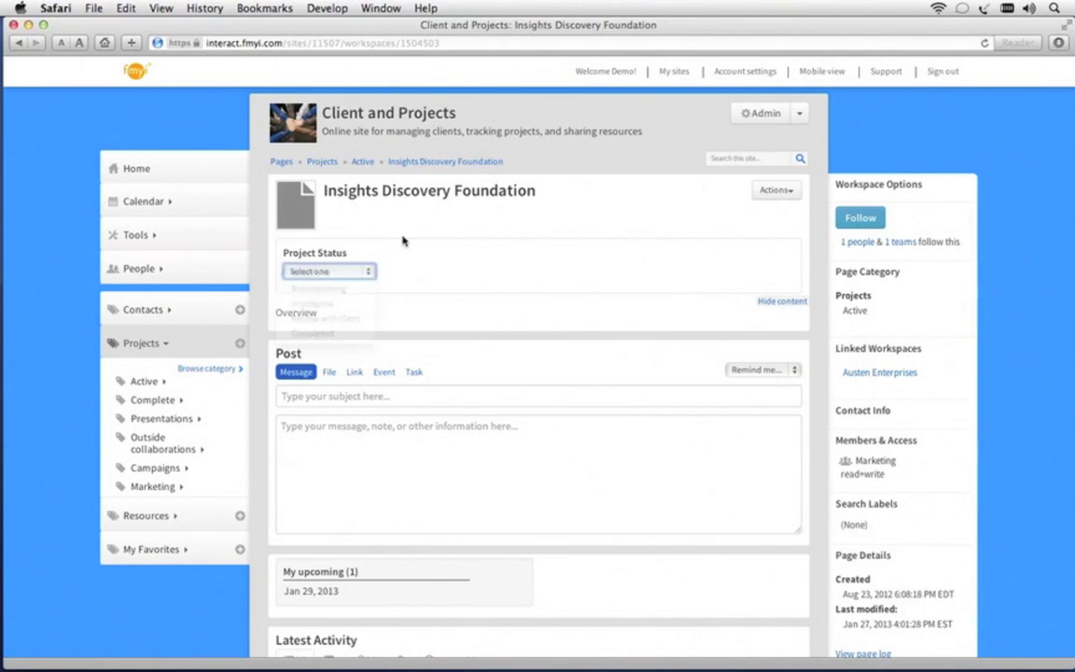
# Step: View the File post form with an additional file slot, as well as the Event and Task post forms
pyautogui.click(329, 373)
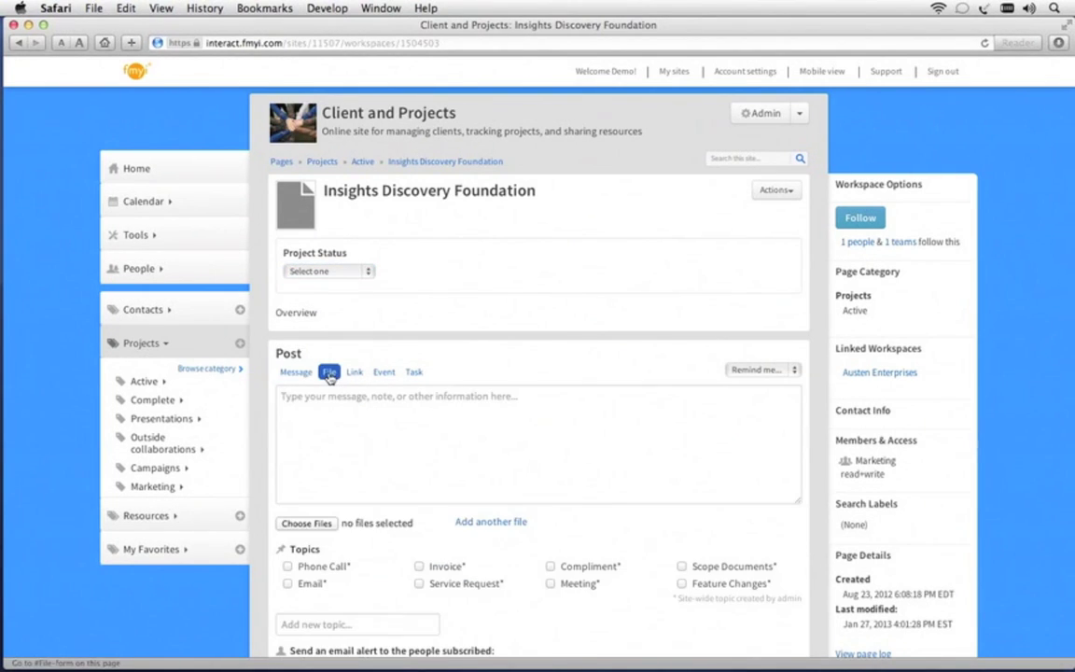
pyautogui.click(479, 524)
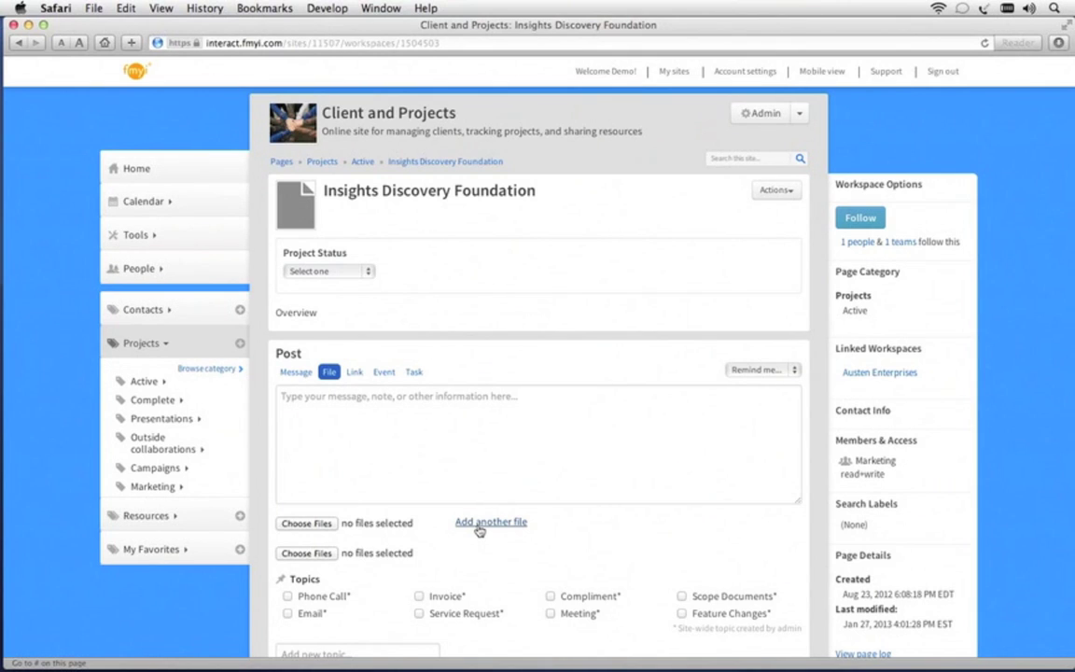
pyautogui.click(396, 434)
pyautogui.click(377, 374)
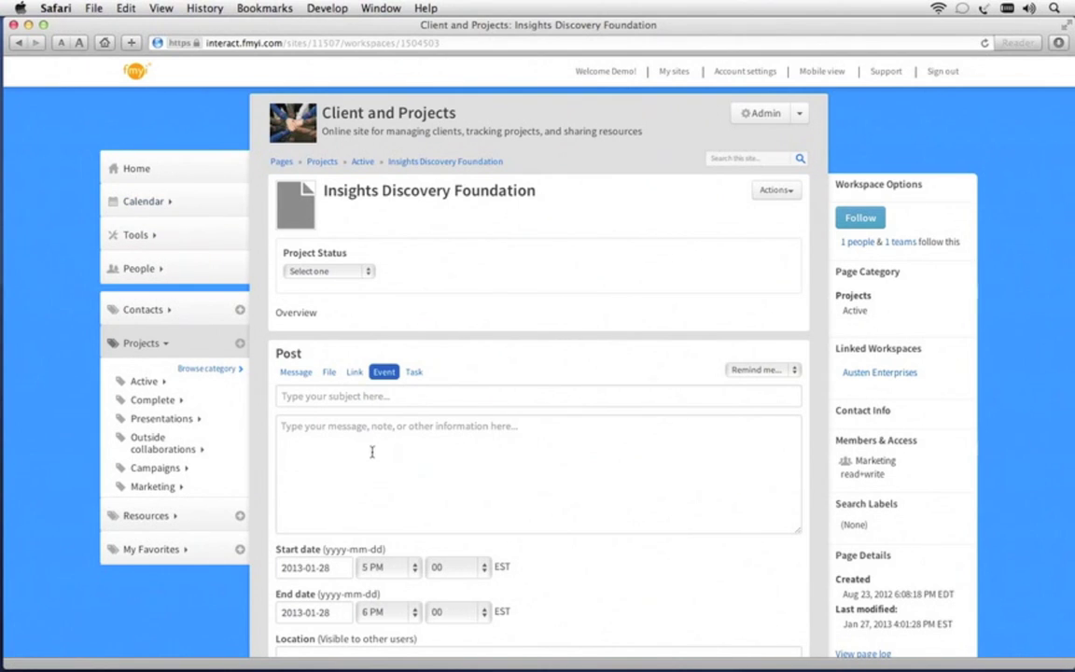
pyautogui.click(414, 372)
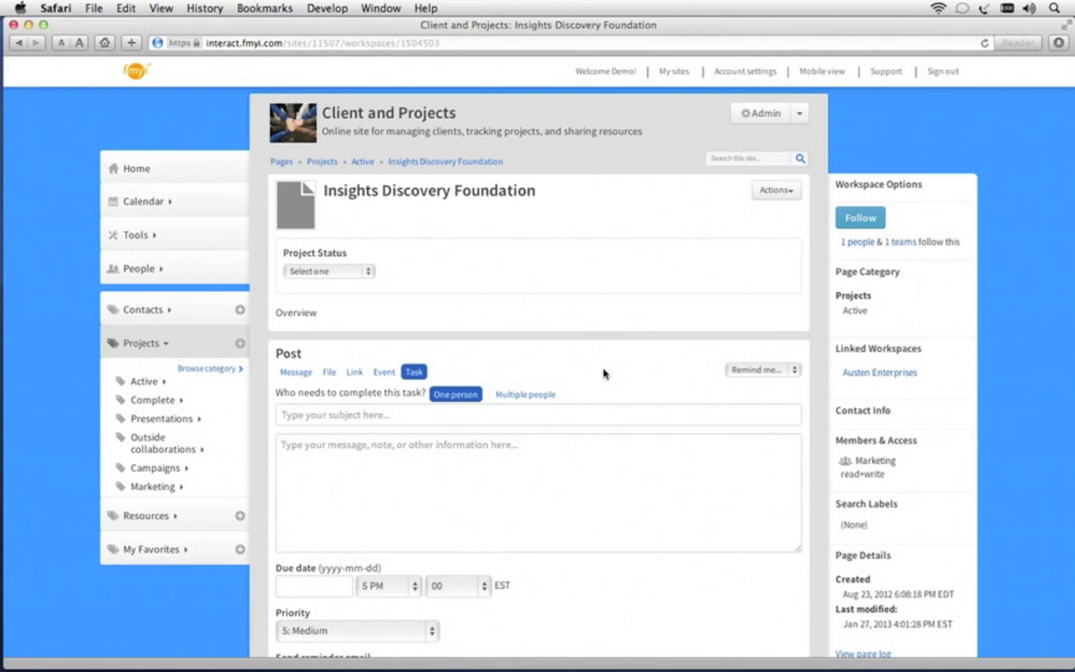
# Step: Start a reminder set for two days on the Insights Discovery Foundation page and cancel it
pyautogui.click(796, 371)
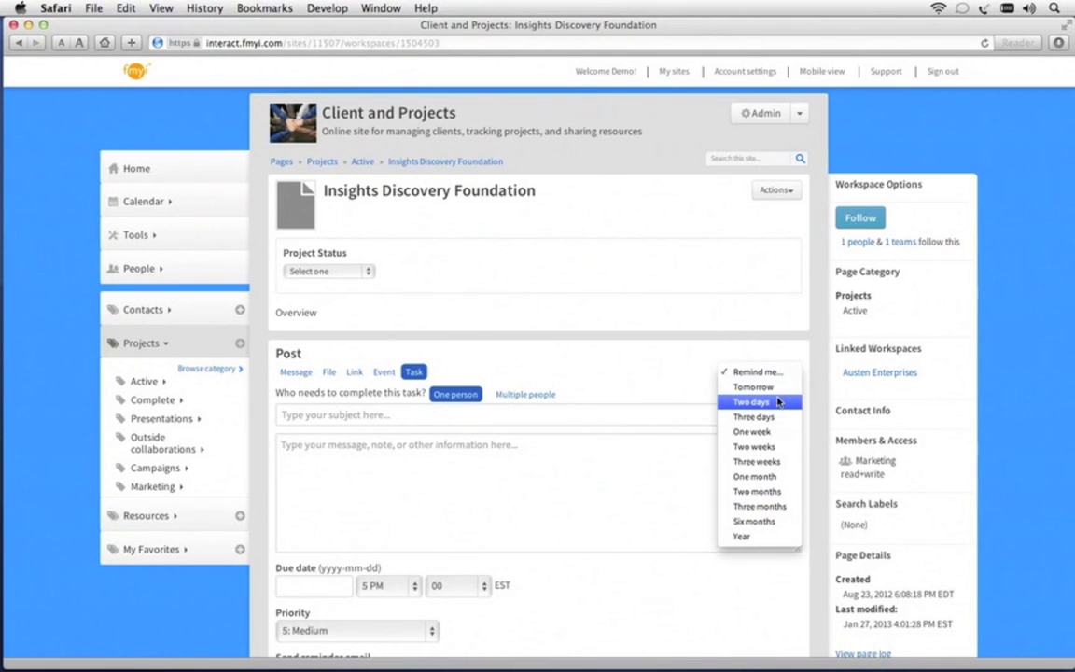
pyautogui.click(778, 402)
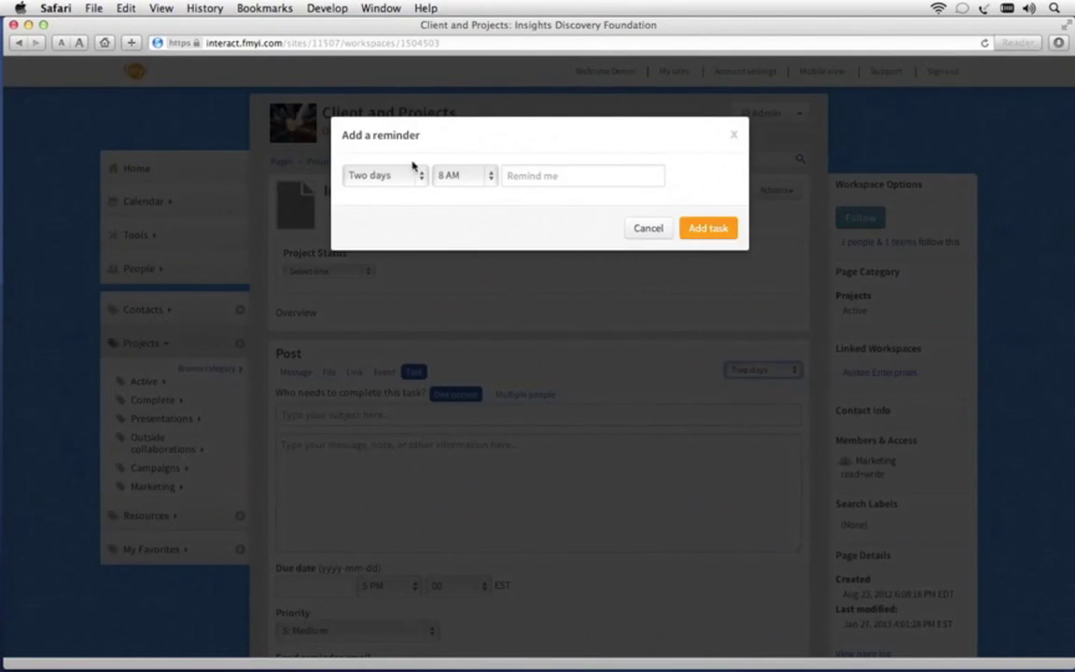
pyautogui.click(649, 230)
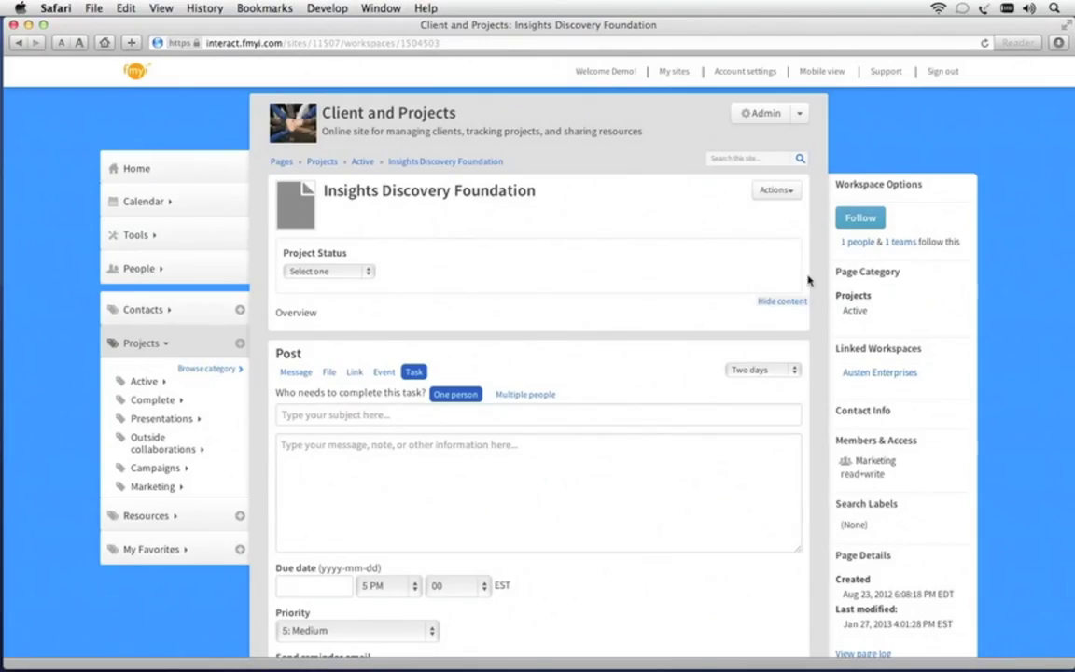
# Step: Go to the Austen Enterprises page through the project's linked workspaces
pyautogui.moveTo(858, 354)
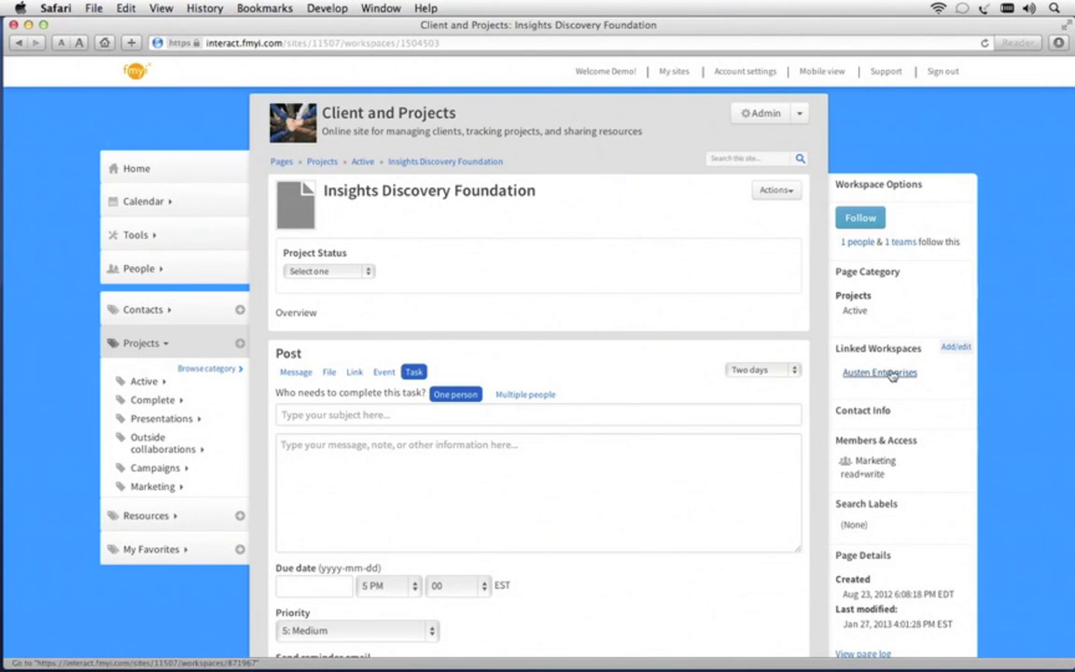
pyautogui.click(891, 373)
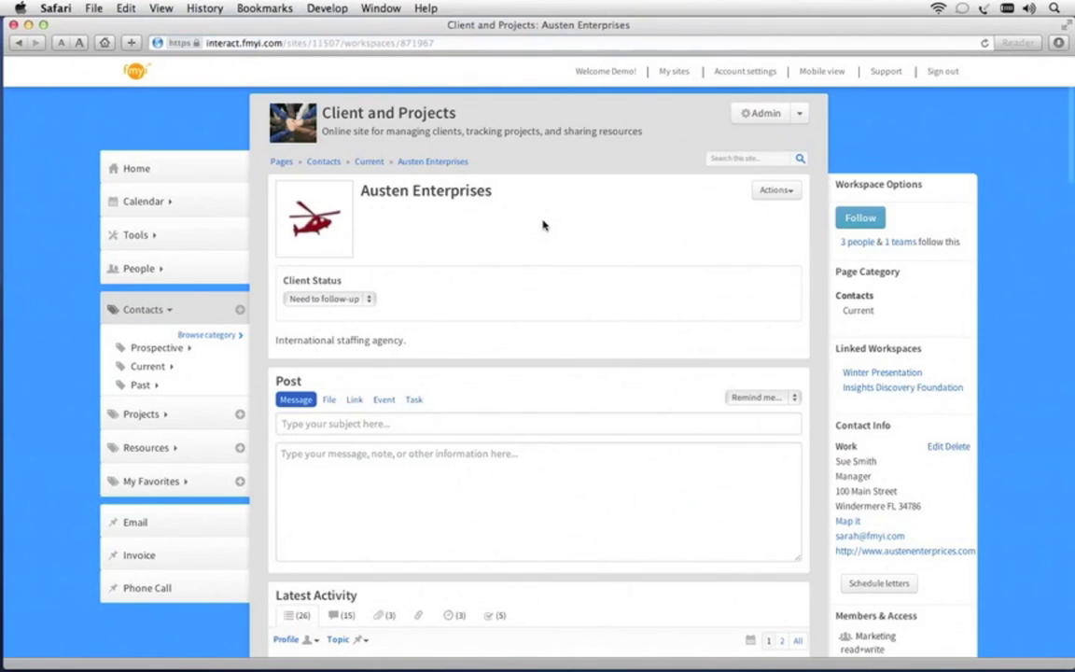
# Step: View the form for adding a new Contacts page and the site's Import page for spreadsheets and vCard files
pyautogui.click(240, 311)
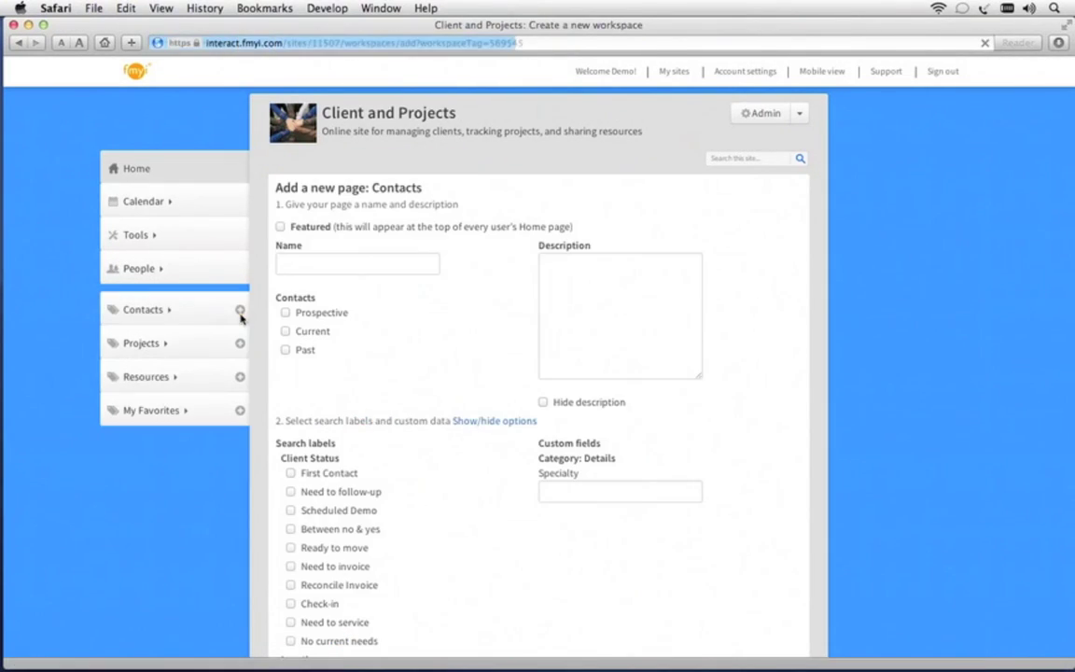
pyautogui.click(146, 233)
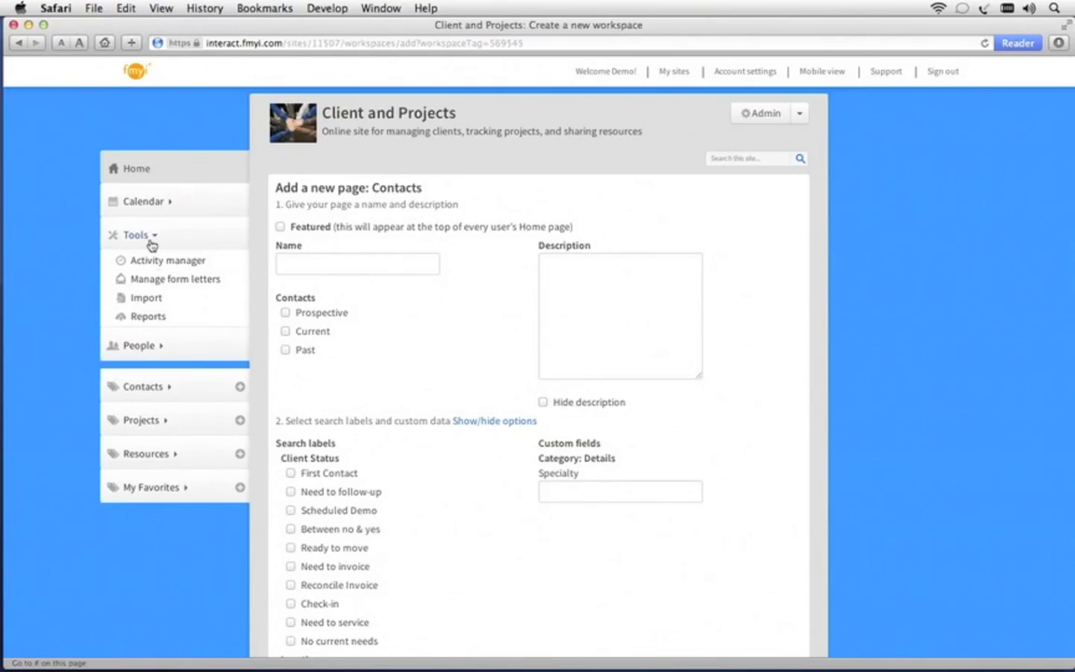
pyautogui.click(151, 299)
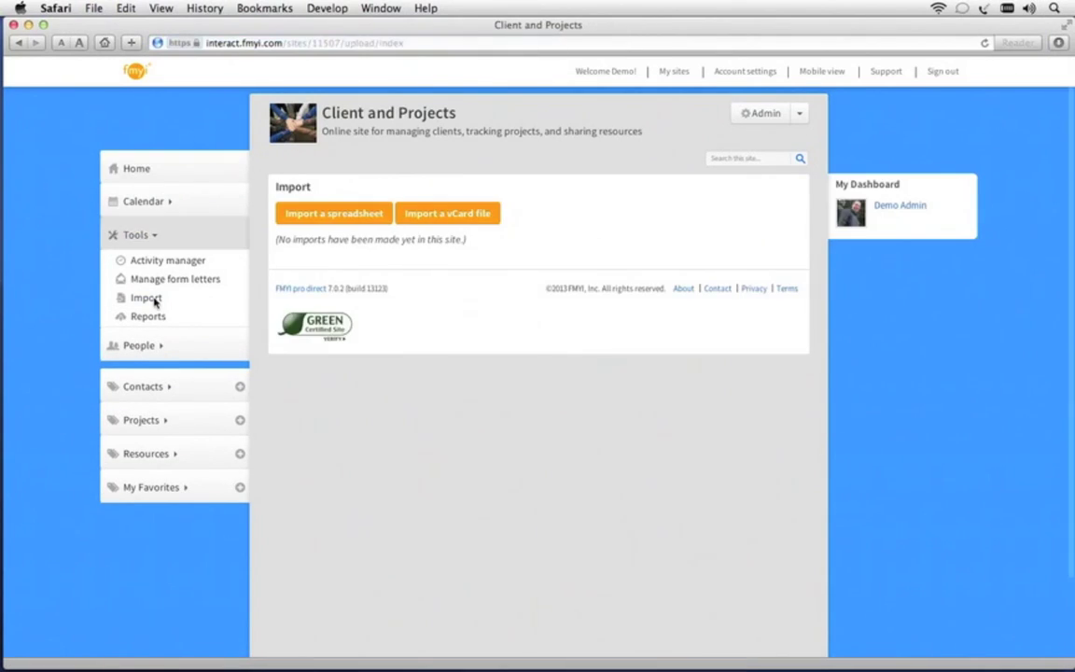
# Step: Open the site calendar and view the list of selectable team and profile calendars, keeping My calendar selected
pyautogui.click(136, 168)
pyautogui.click(138, 211)
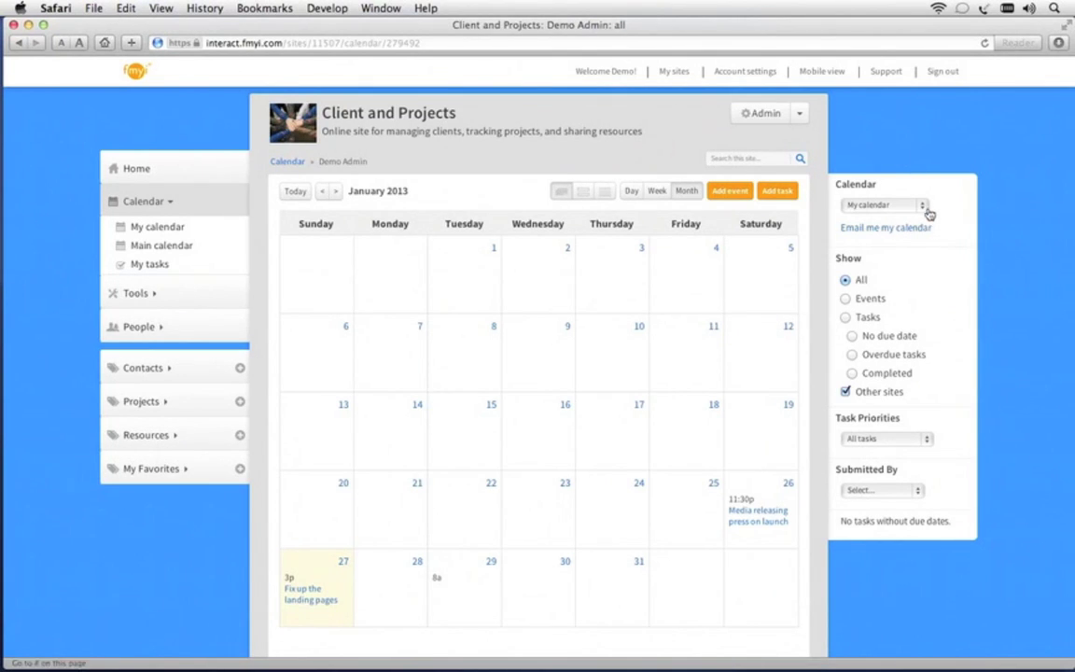
pyautogui.click(922, 205)
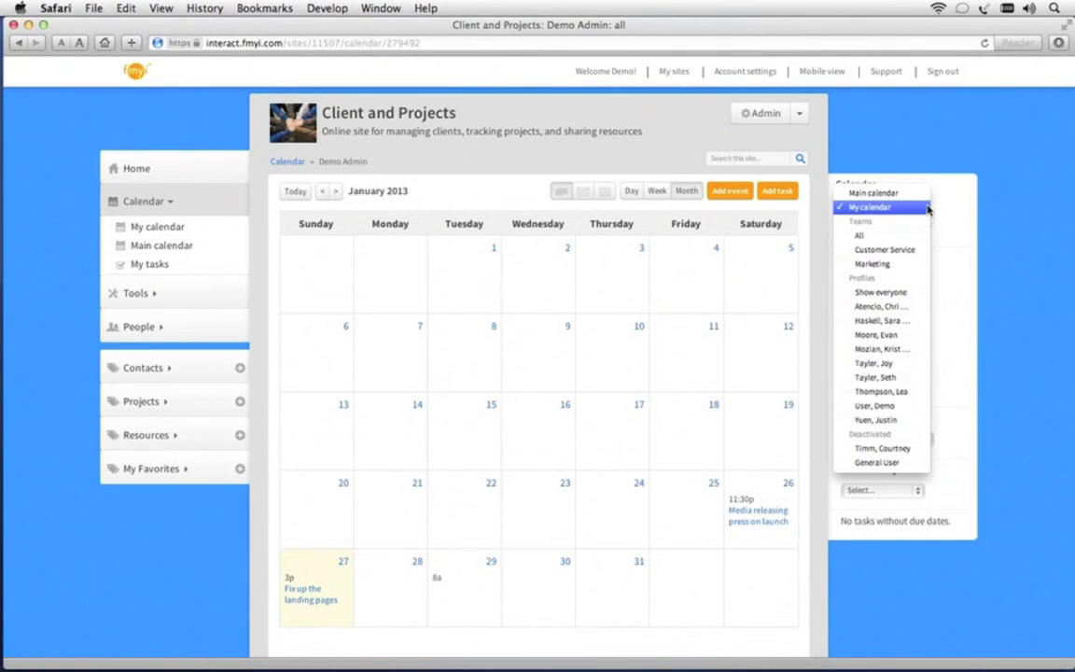
pyautogui.click(923, 207)
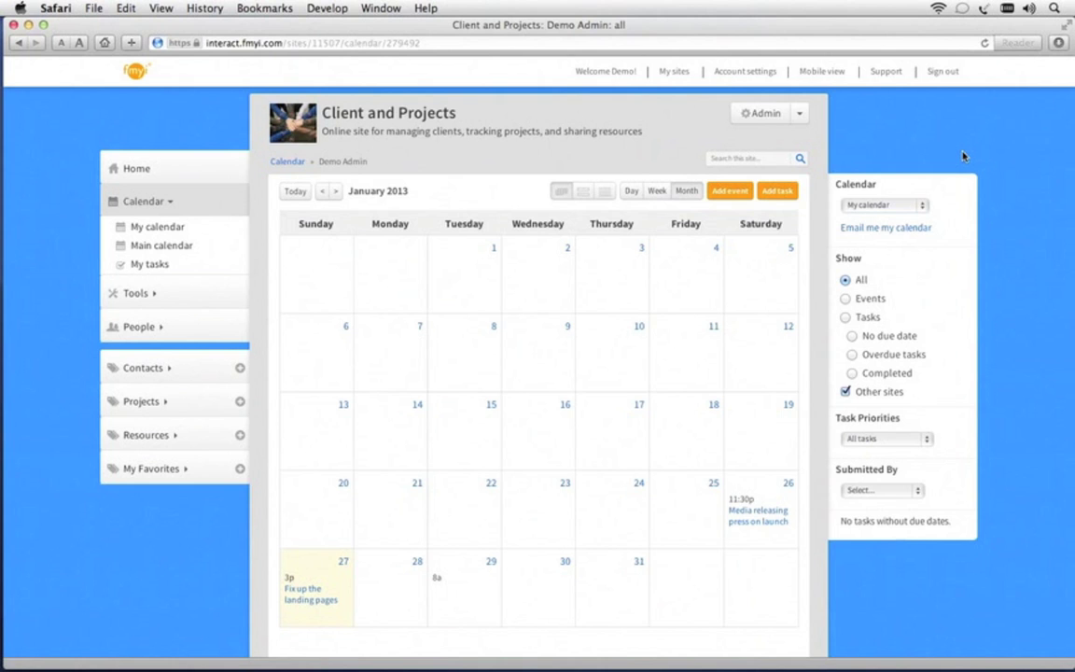
# Step: Shrink the browser window to phone size and examine the calendar page's narrow layout and collapsed account menu
pyautogui.moveTo(1071, 667); pyautogui.dragTo(288, 468)
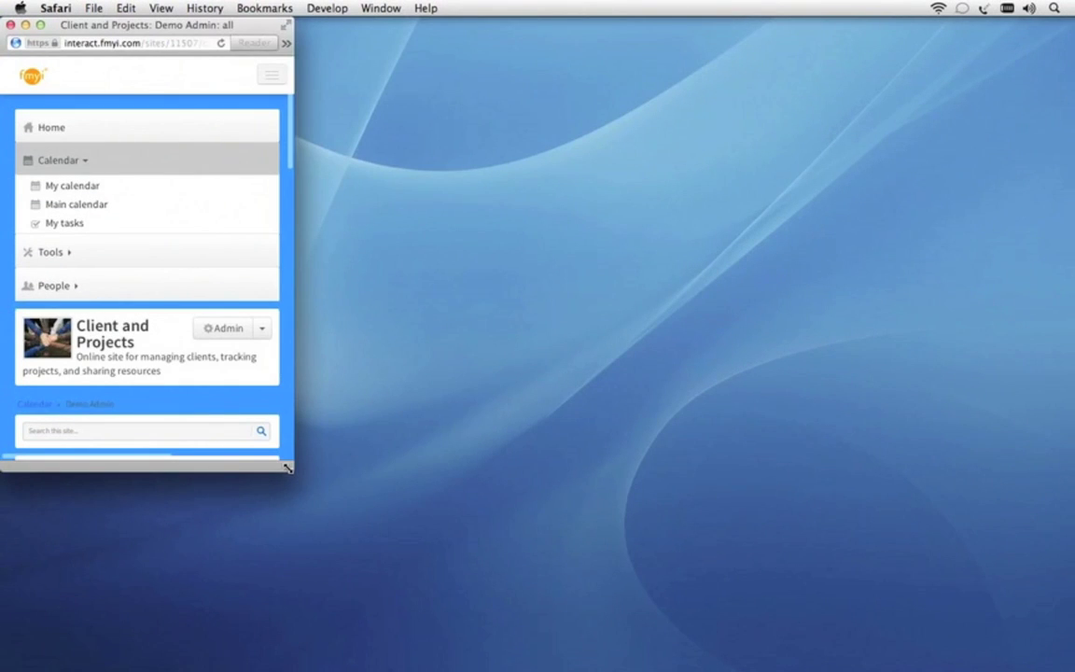
pyautogui.scroll(-5, 235, 264)
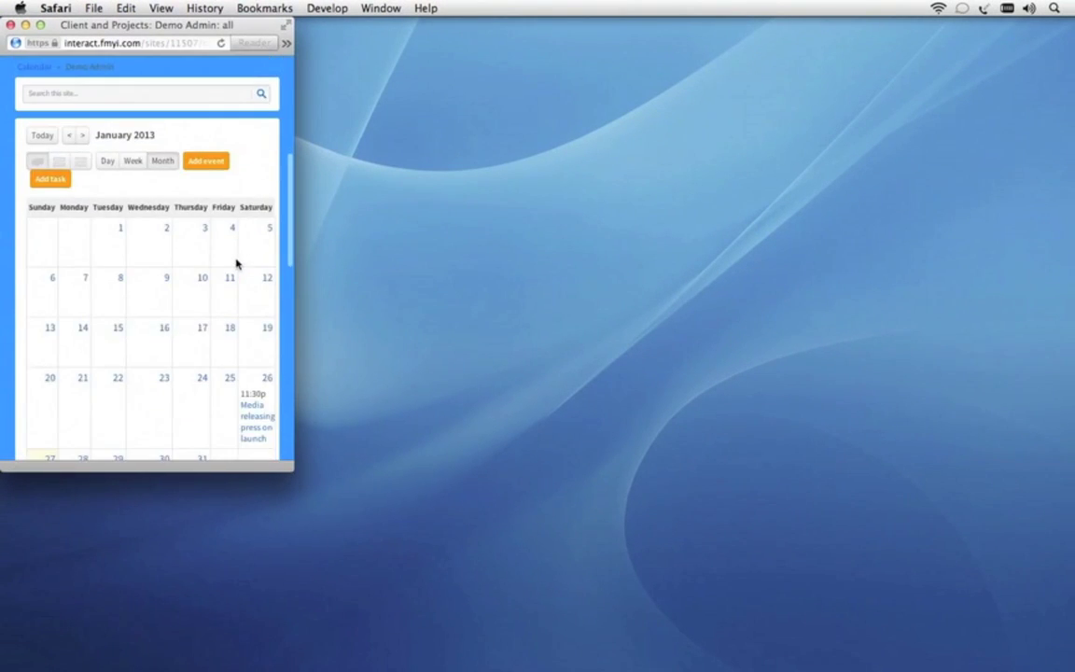
pyautogui.scroll(5, 235, 264)
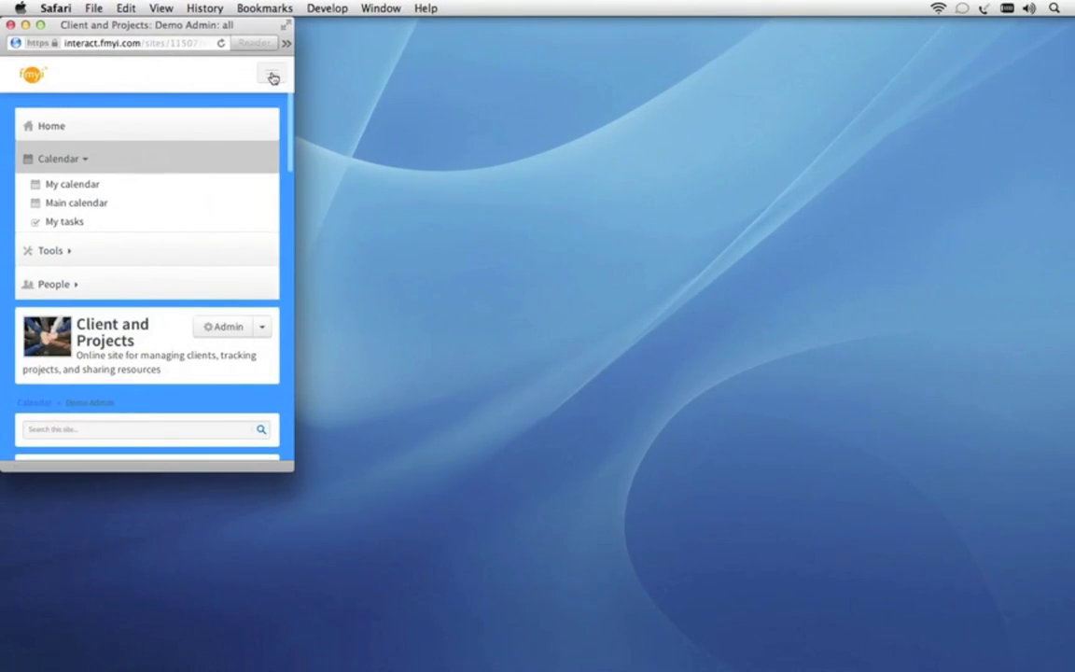
pyautogui.click(272, 77)
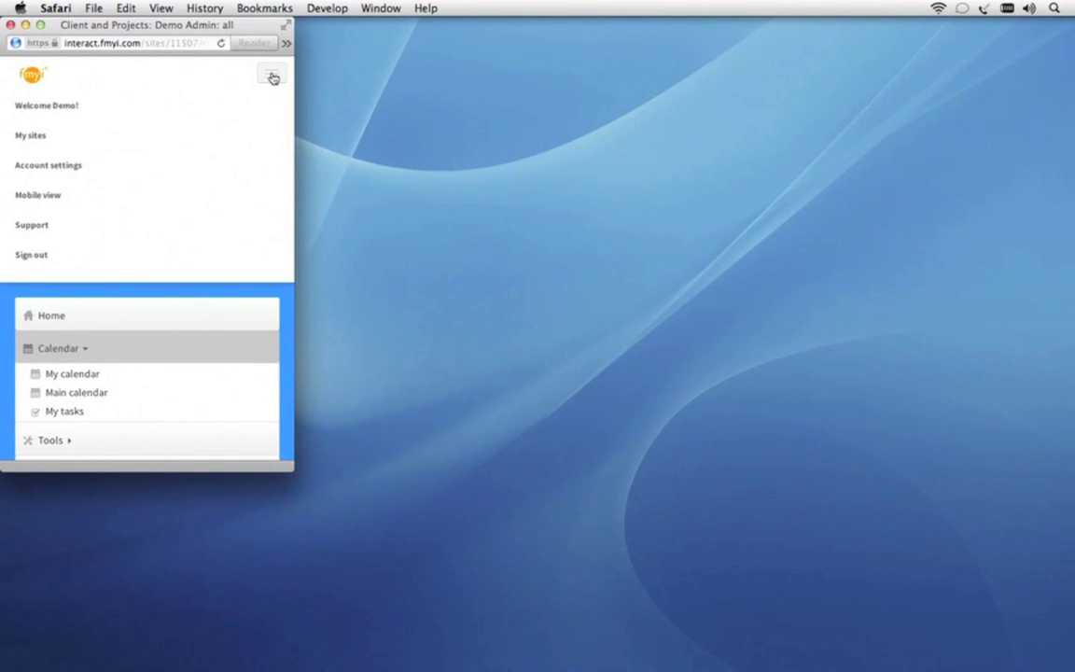
pyautogui.click(273, 78)
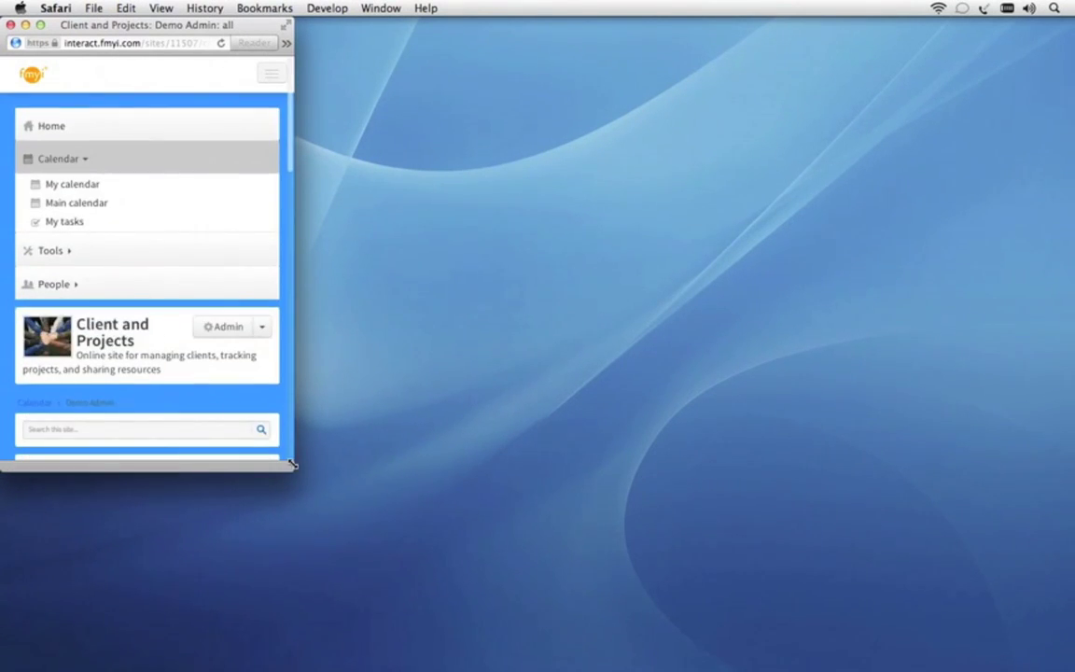
# Step: Enlarge the browser window to fill the screen again
pyautogui.press('super+w')
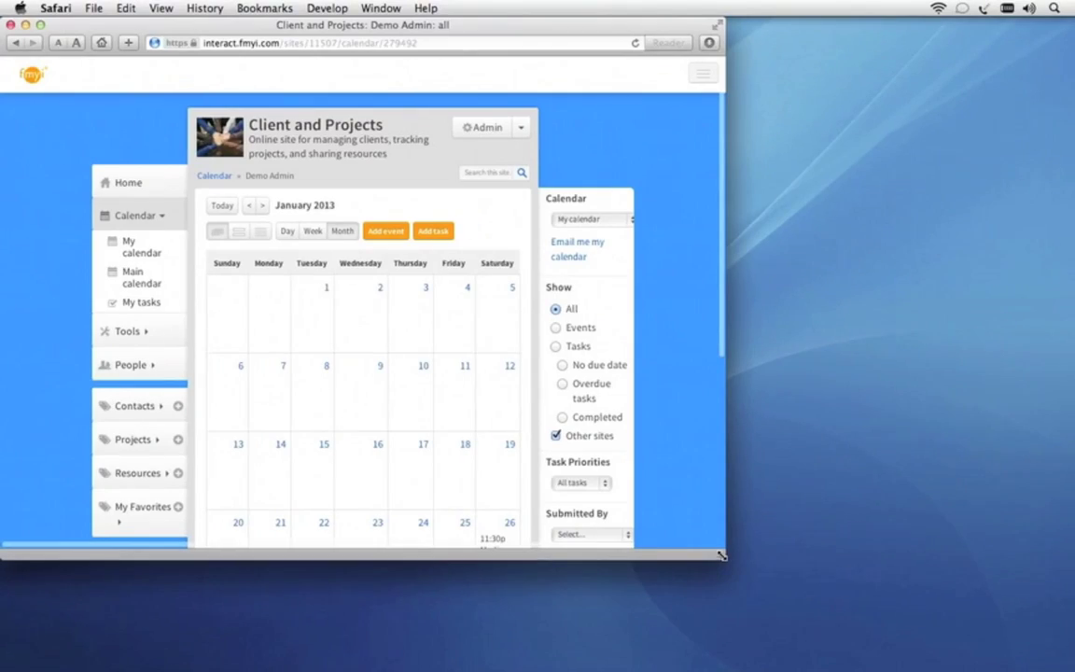
pyautogui.moveTo(721, 555); pyautogui.dragTo(1068, 657)
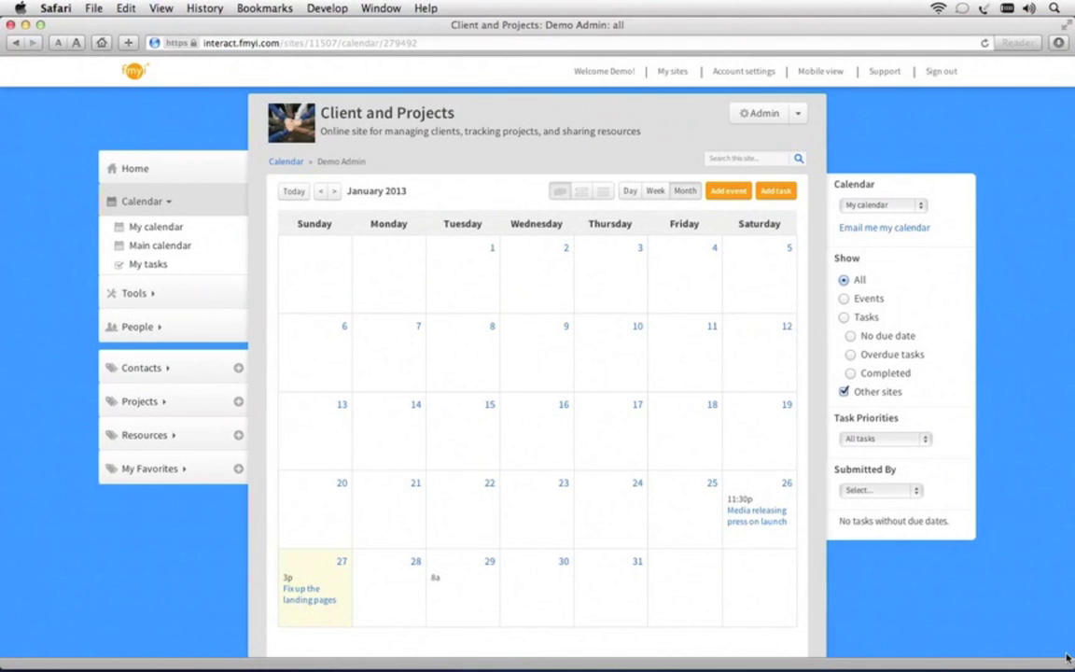
# Step: Open the Invite people form for the site and choose the Restricted user access level
pyautogui.click(800, 116)
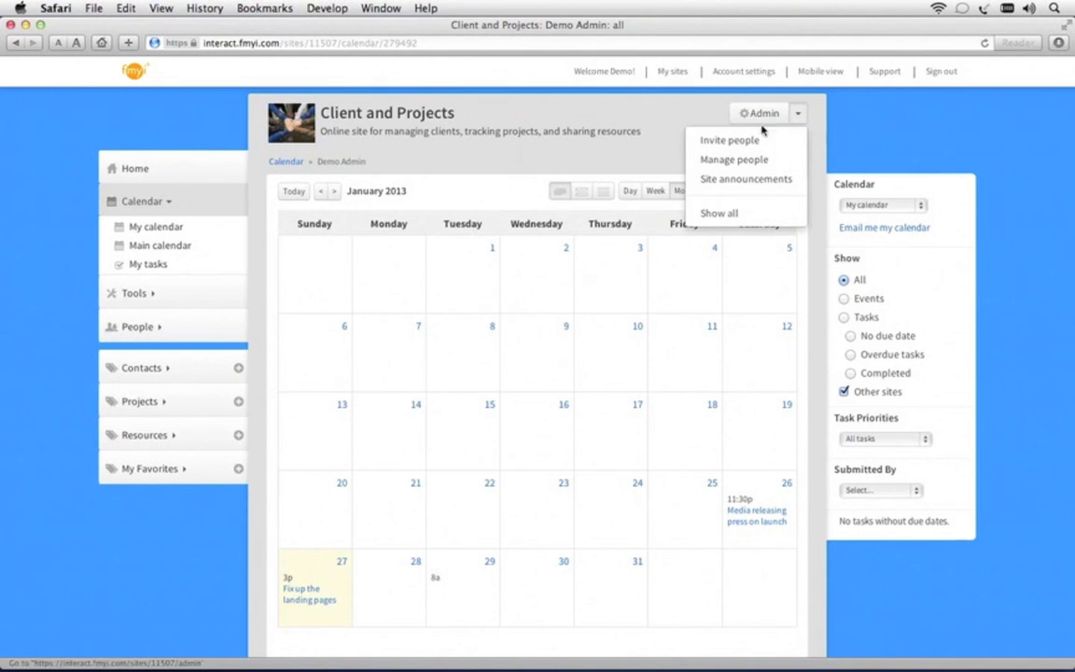
pyautogui.click(723, 139)
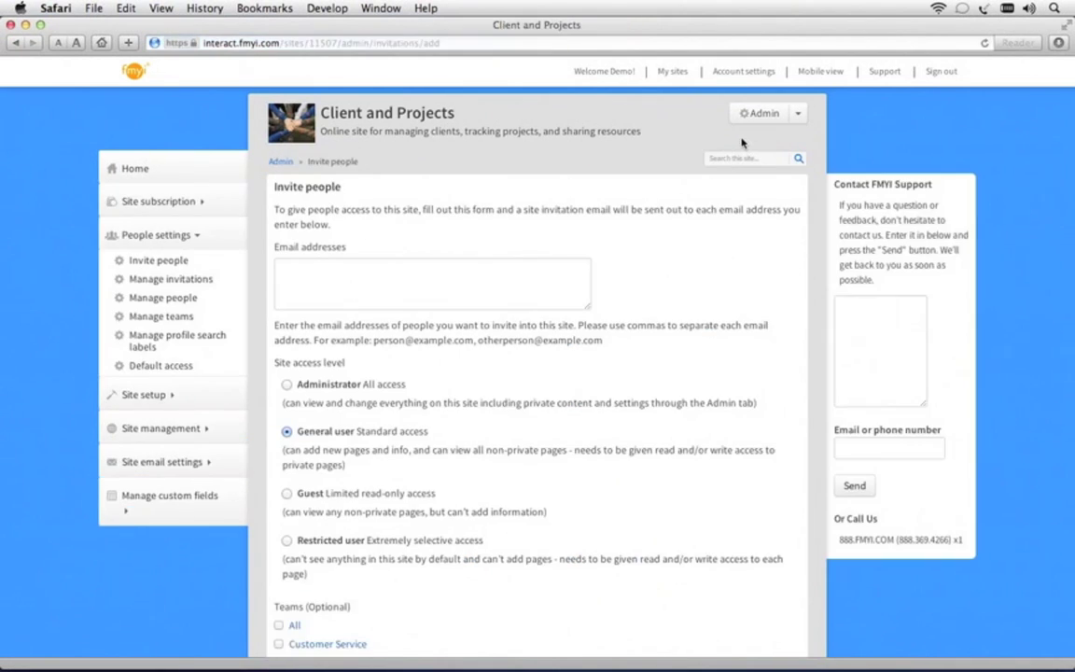
pyautogui.click(372, 263)
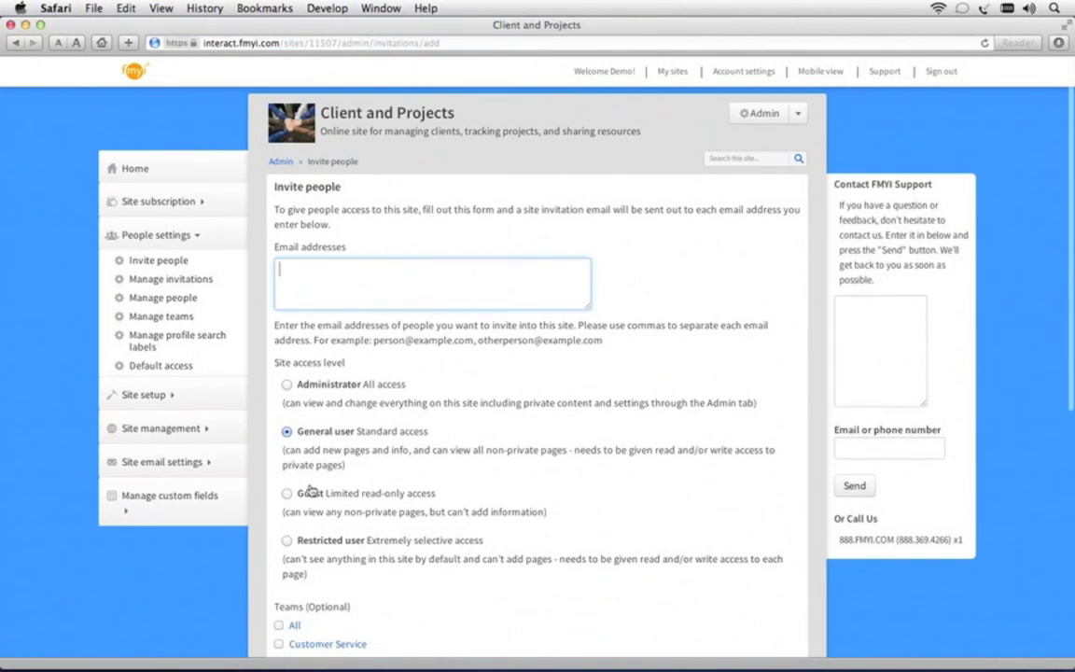
pyautogui.click(287, 541)
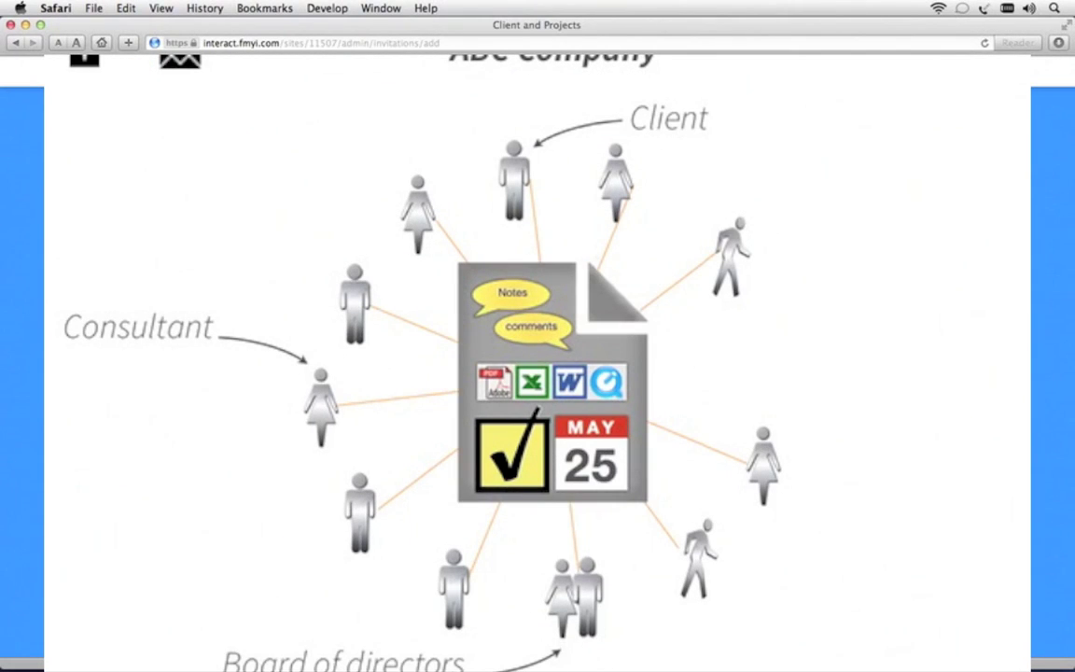
# Step: Open the Administrator control panel and view the options under Site setup and Site management
pyautogui.click(760, 114)
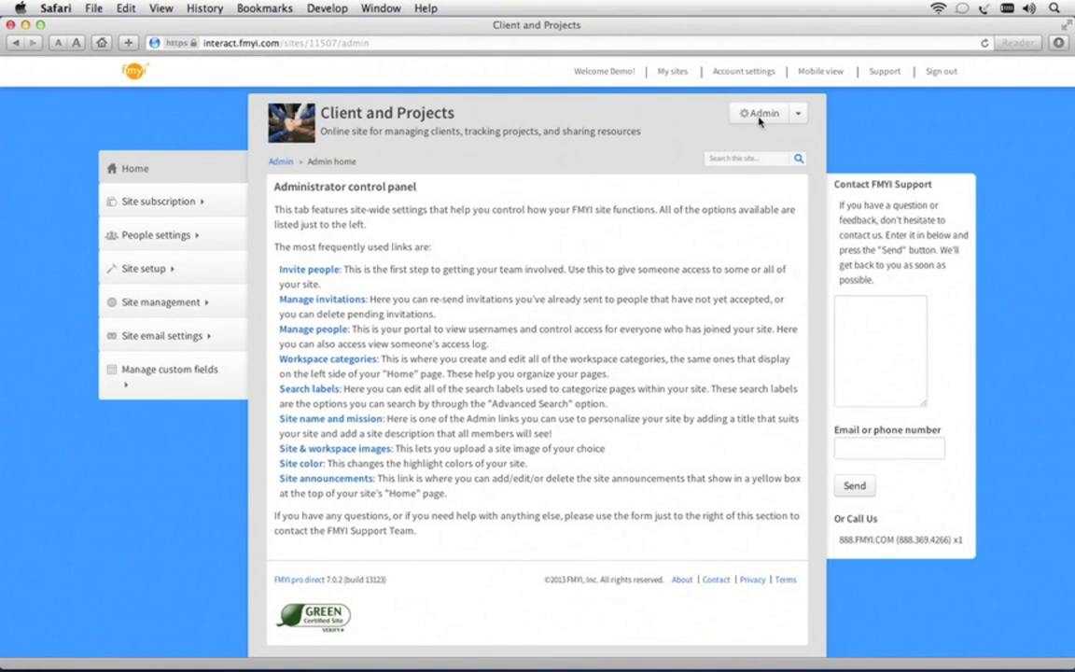
pyautogui.click(168, 268)
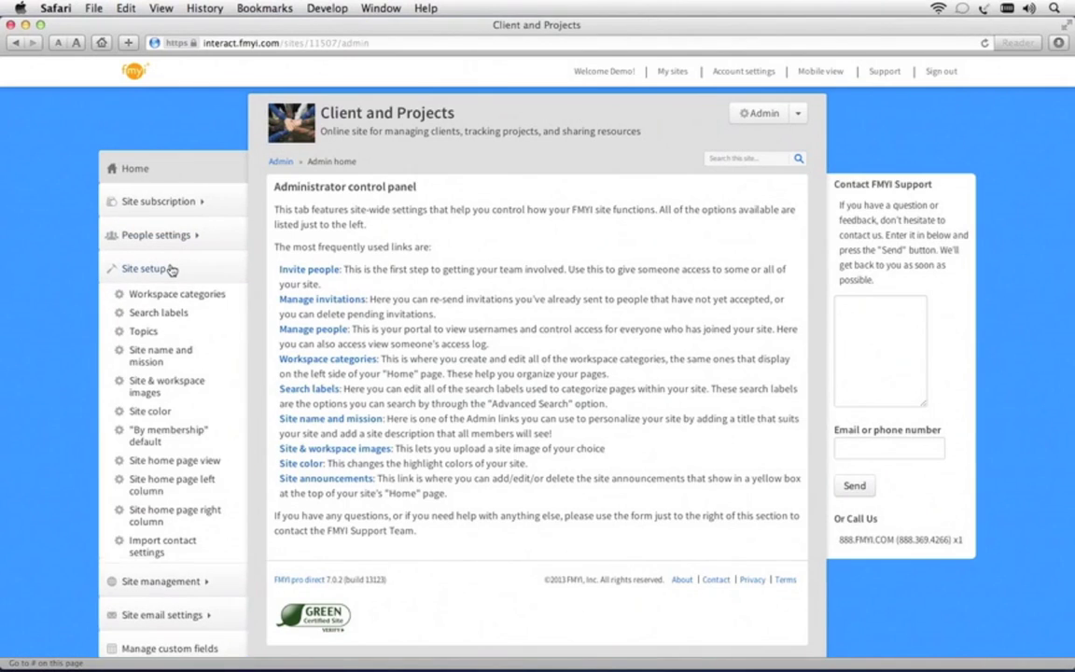
pyautogui.click(170, 269)
pyautogui.click(206, 303)
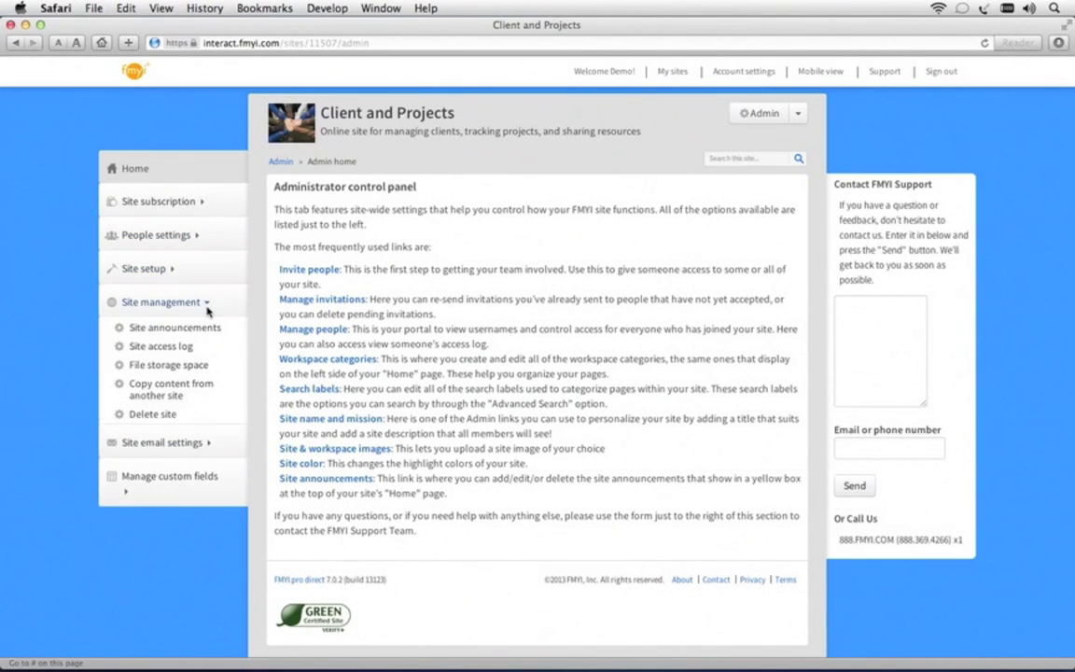
# Step: Collapse the Site management options and return to the site's home page
pyautogui.click(206, 303)
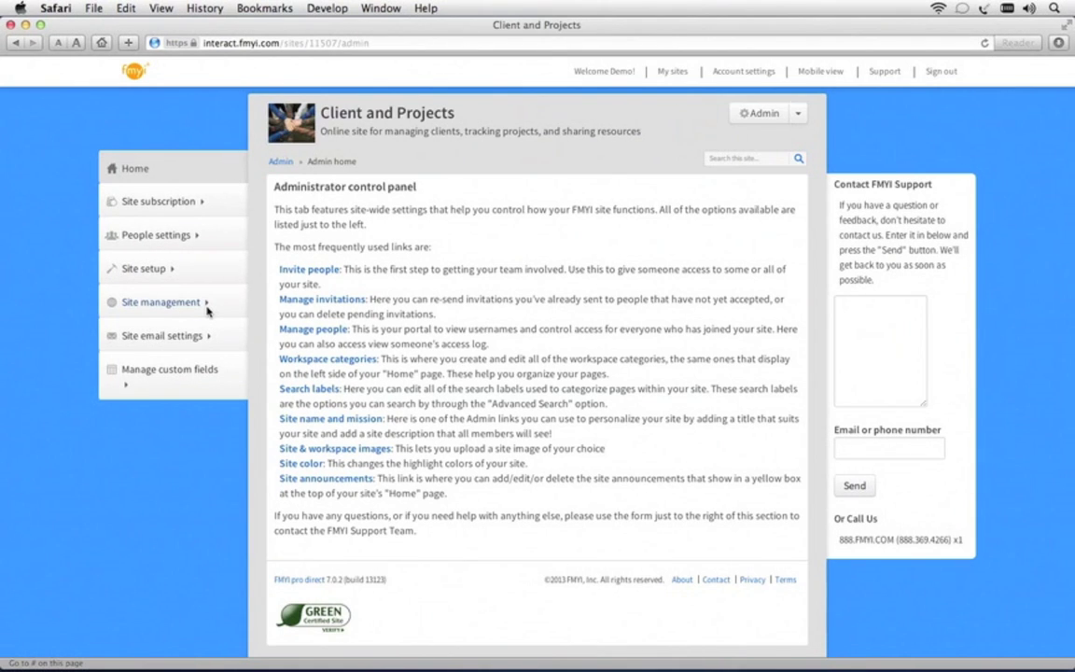
pyautogui.click(137, 170)
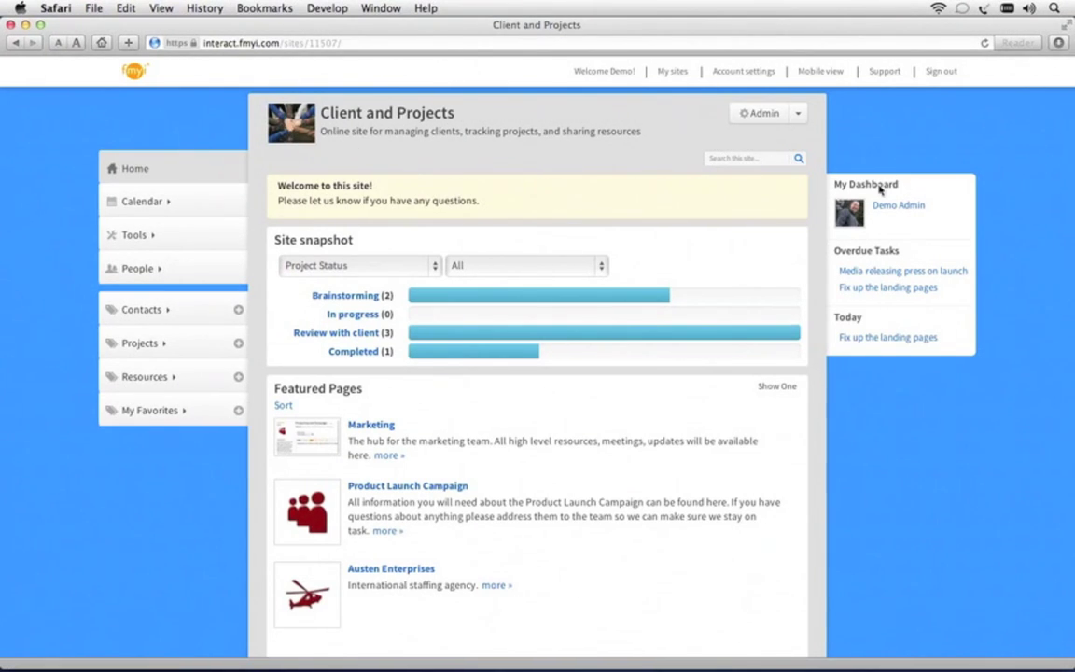
# Step: Open the personal profile from My Dashboard, and view the site's lists of all profiles and all teams
pyautogui.click(861, 215)
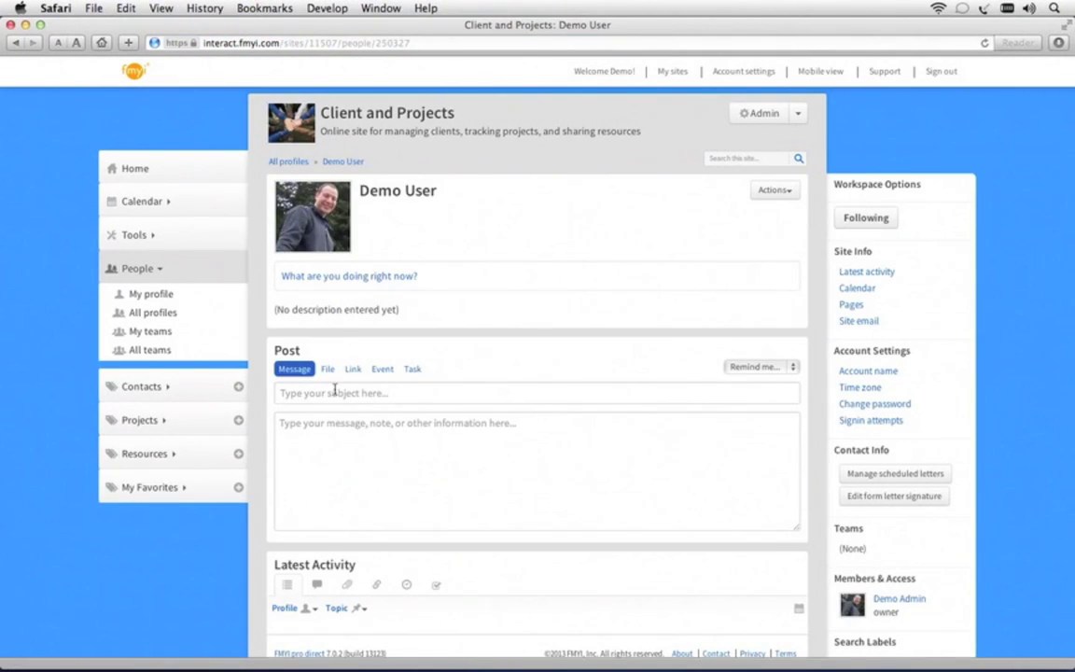
pyautogui.click(165, 314)
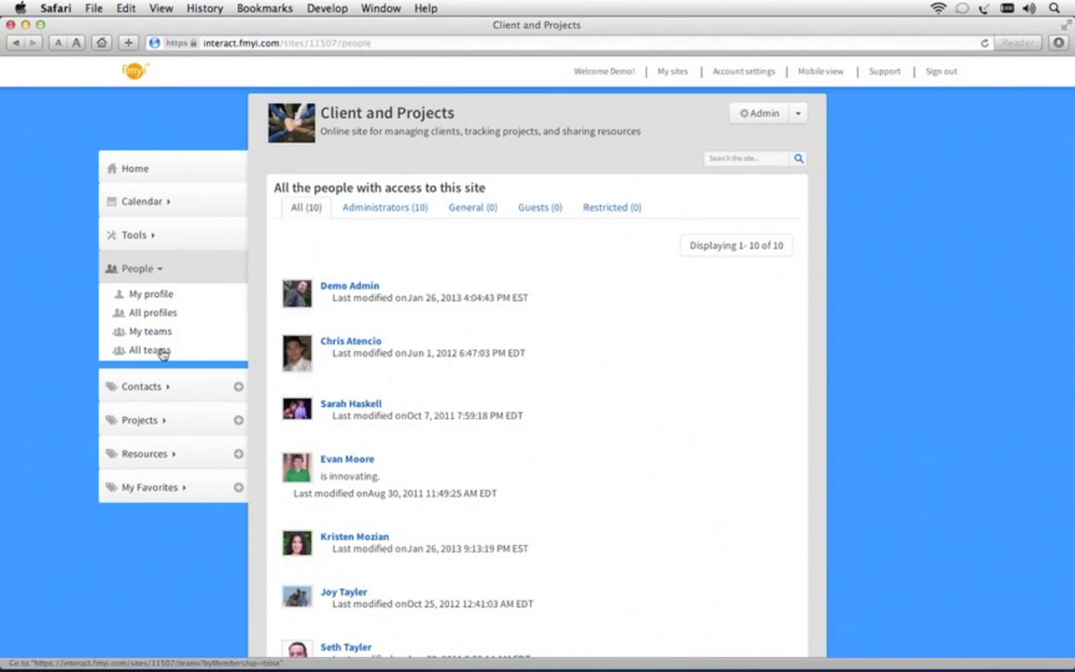
pyautogui.click(158, 351)
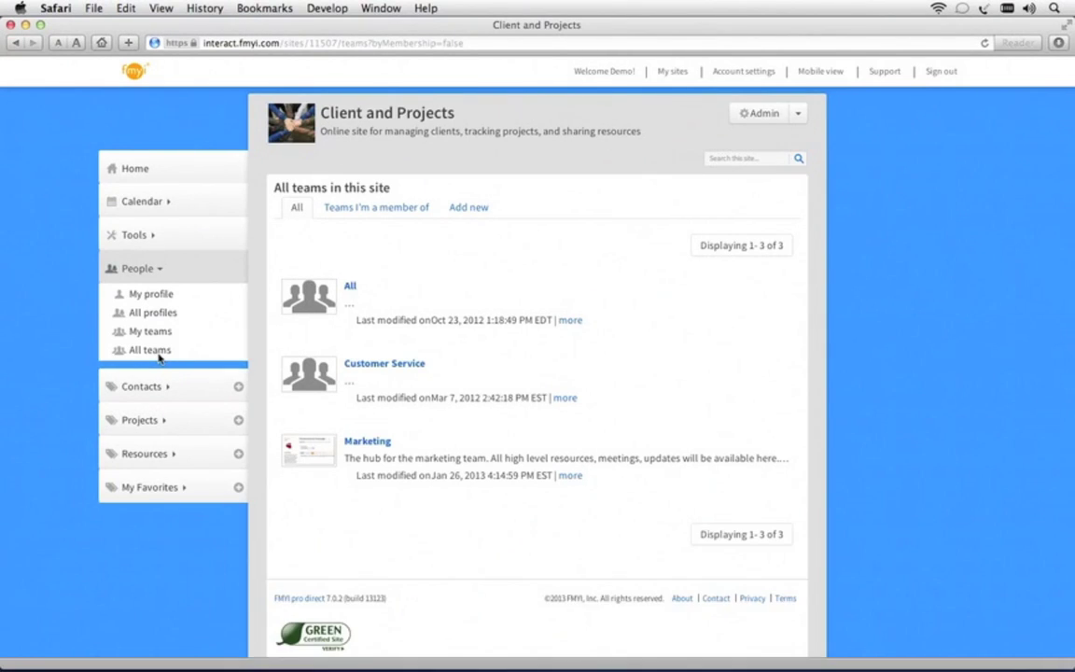
# Step: Search the site for "Media" and look through the filters for membership, page categories and search labels
pyautogui.click(746, 159)
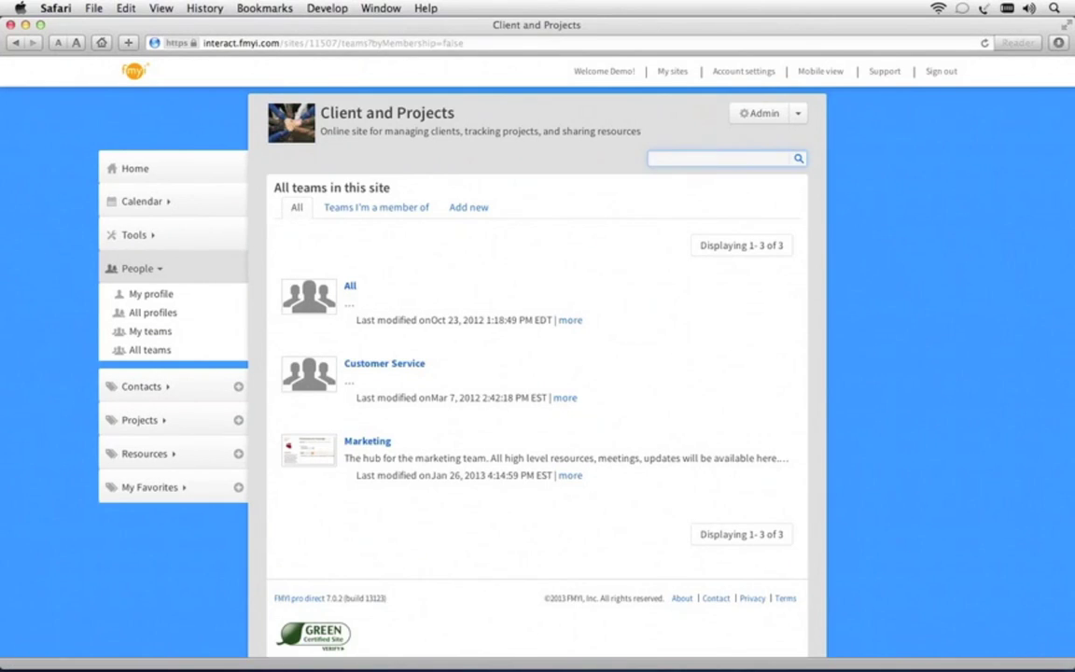
pyautogui.write('Media')
pyautogui.press('Return')
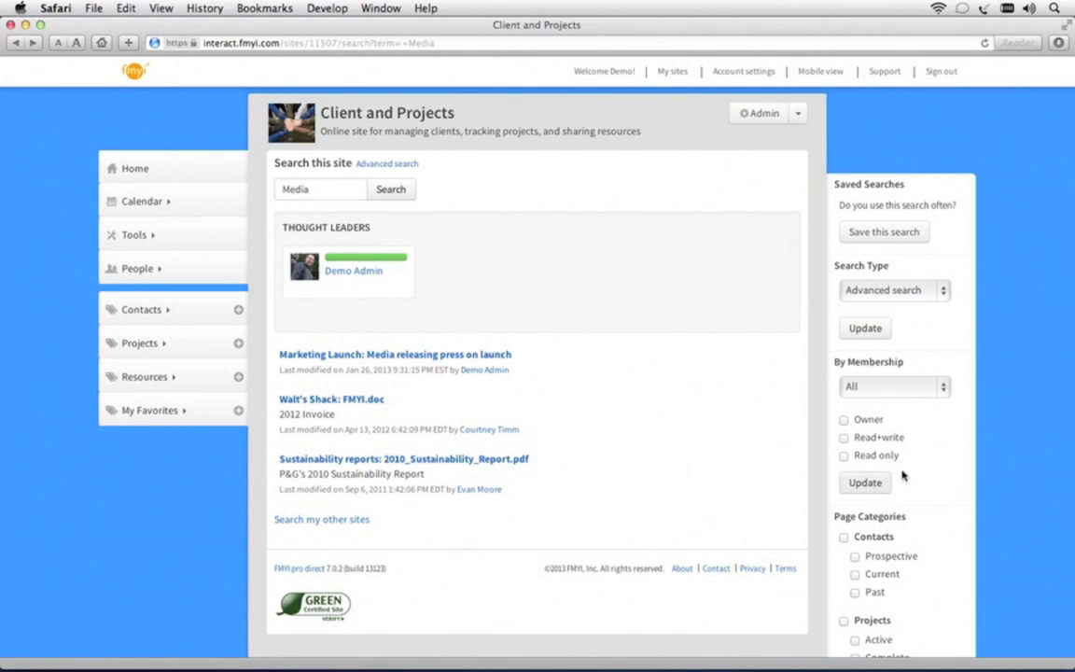
pyautogui.scroll(-8, 968, 467)
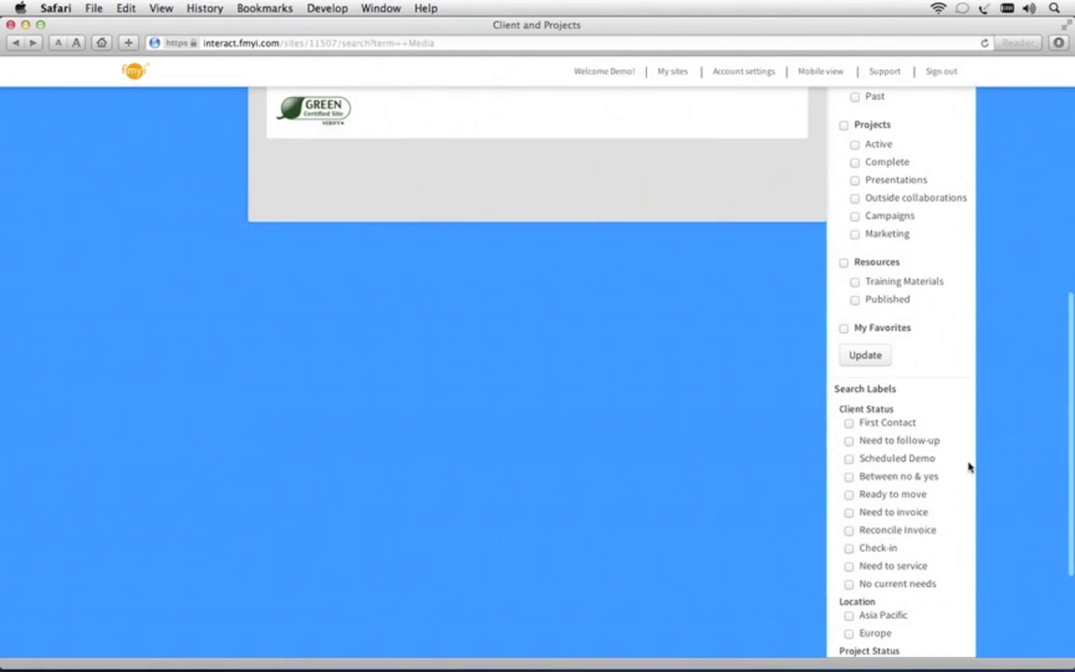
pyautogui.scroll(10, 894, 514)
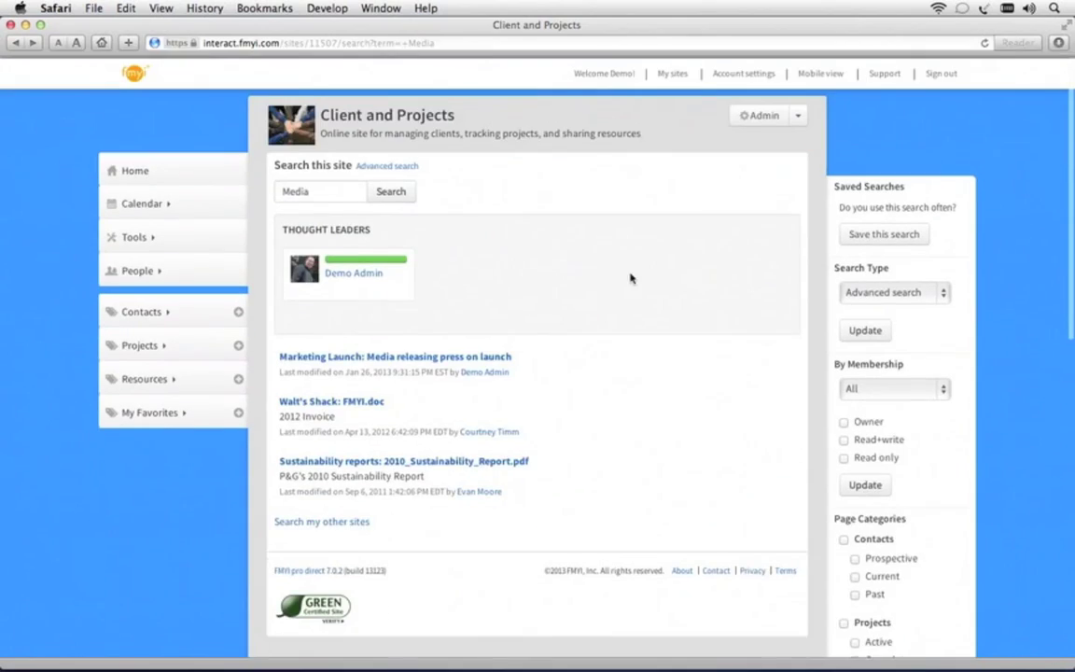
# Step: Run an advanced search for pages in the Contacts category with a modification date up to 2013-01-20
pyautogui.click(407, 166)
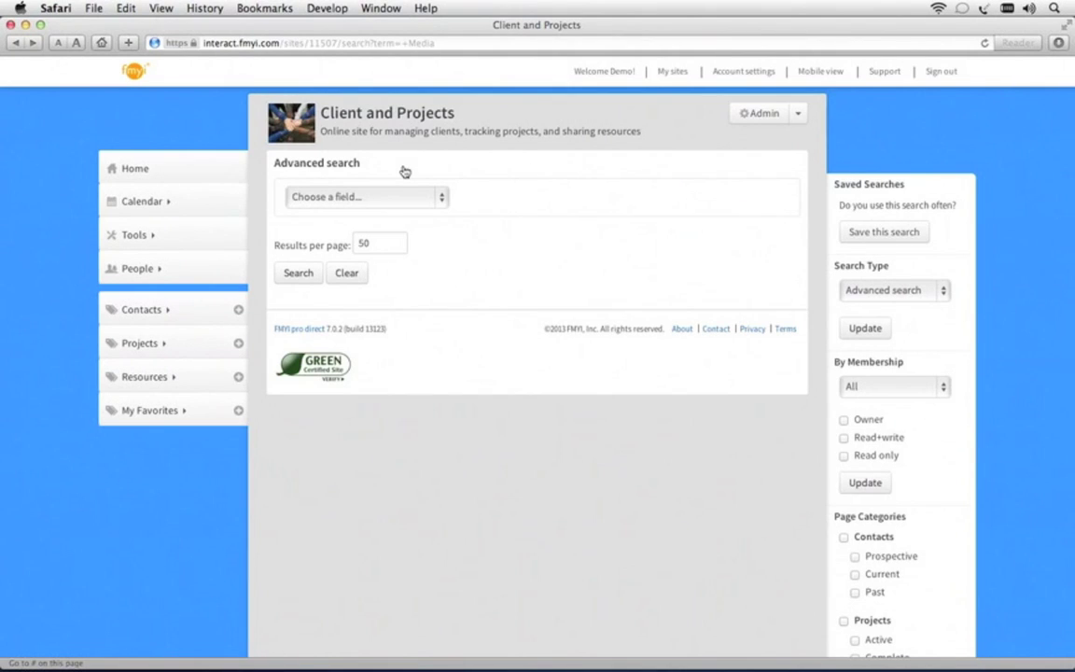
pyautogui.click(845, 539)
pyautogui.click(425, 198)
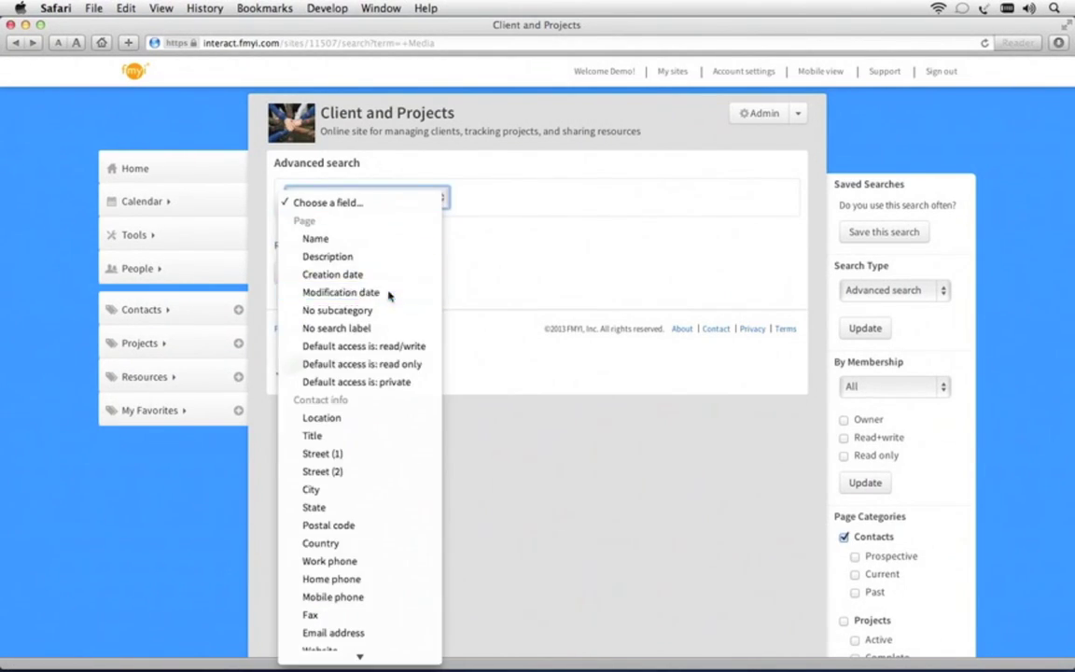
pyautogui.click(388, 293)
pyautogui.click(631, 202)
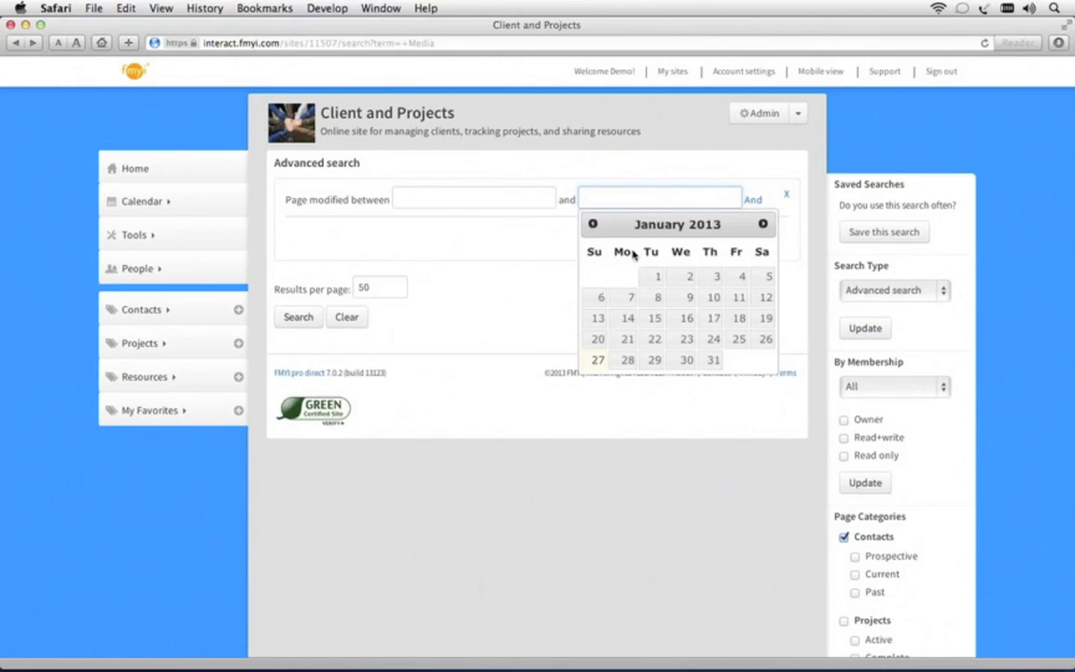
pyautogui.click(604, 336)
pyautogui.click(298, 317)
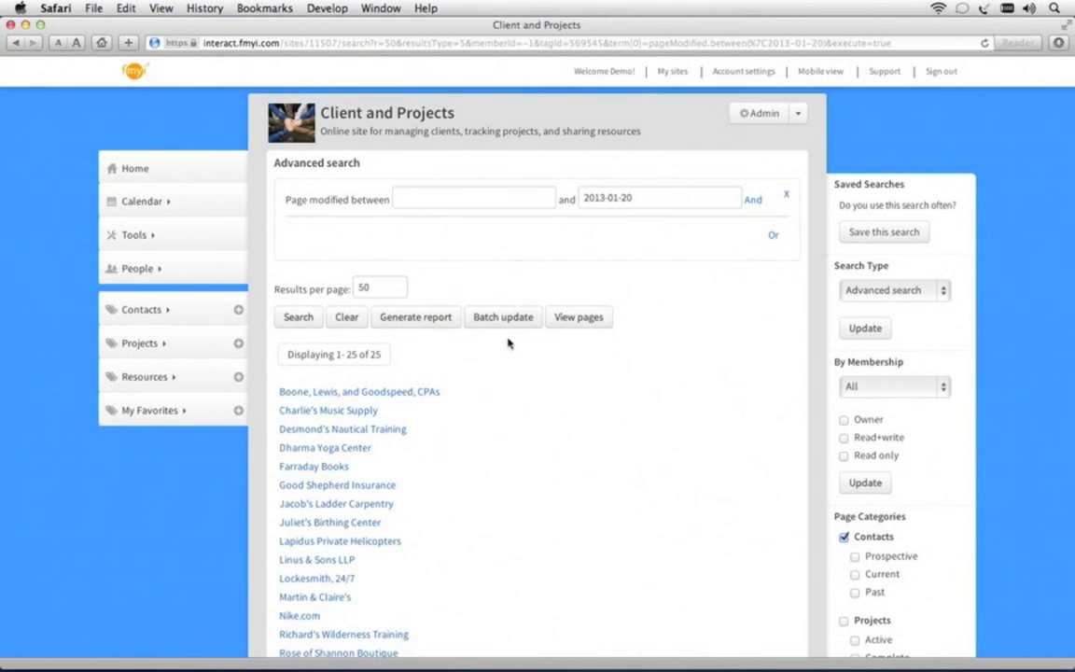
# Step: Open the site's Reports page with the site report and activity report options
pyautogui.click(148, 236)
pyautogui.click(145, 317)
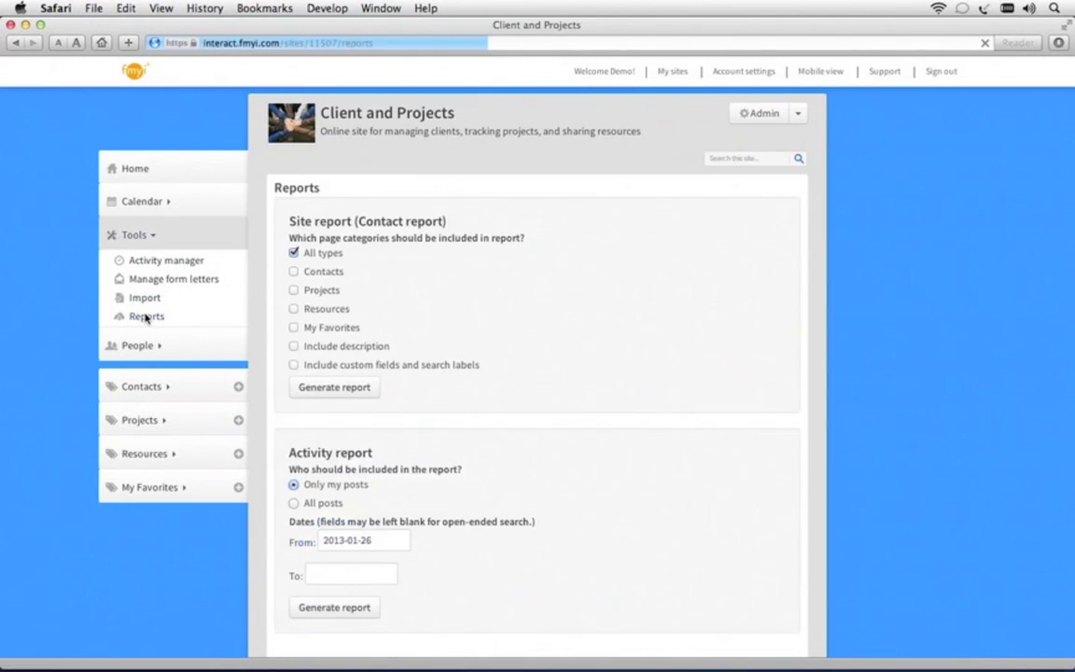